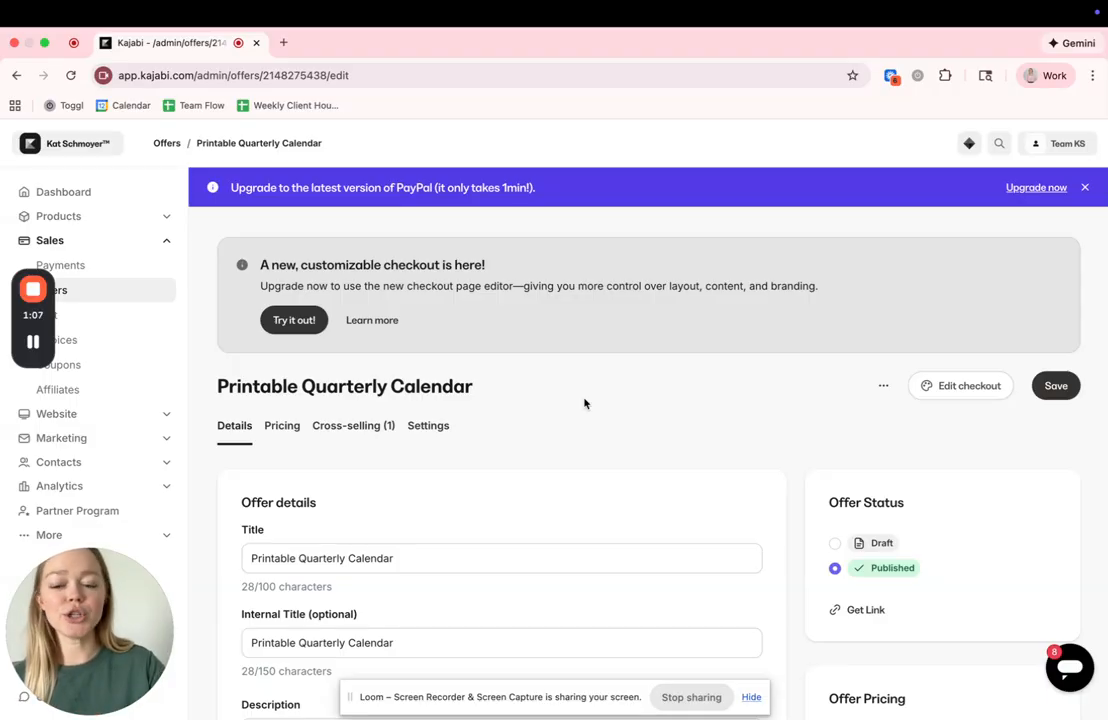
- Turn on cart abandonment emails in the Printable Quarterly Calendar offer's notification settings
click(435, 430)
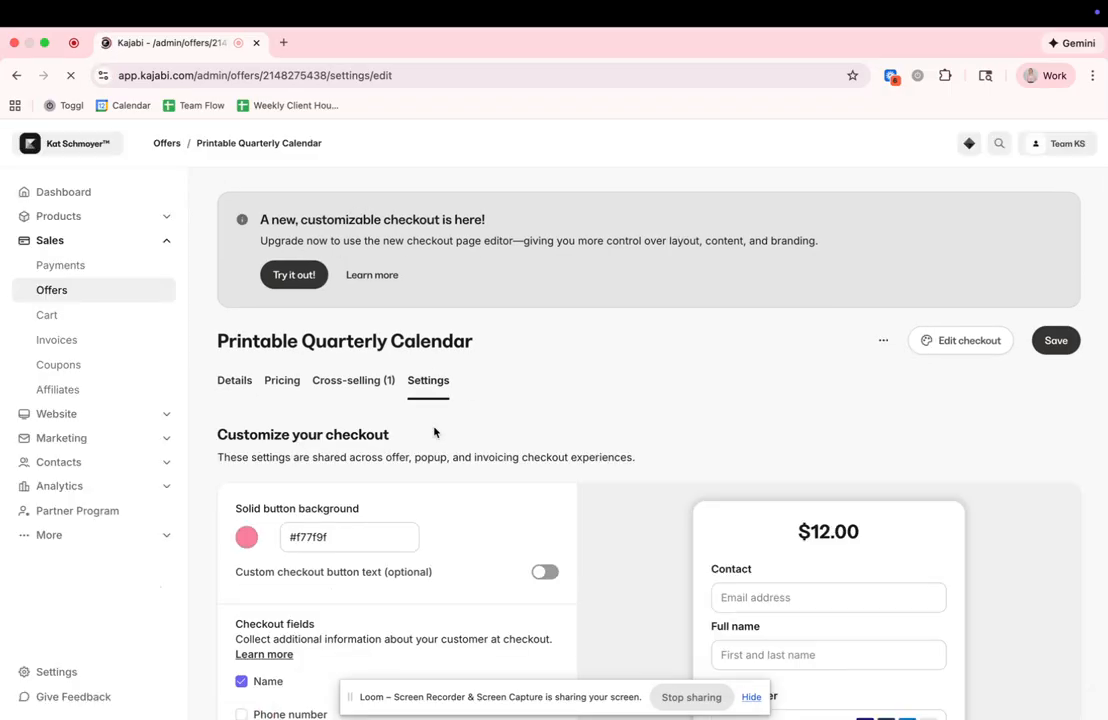
scroll(434, 432, down, 3)
scroll(434, 432, down, 7)
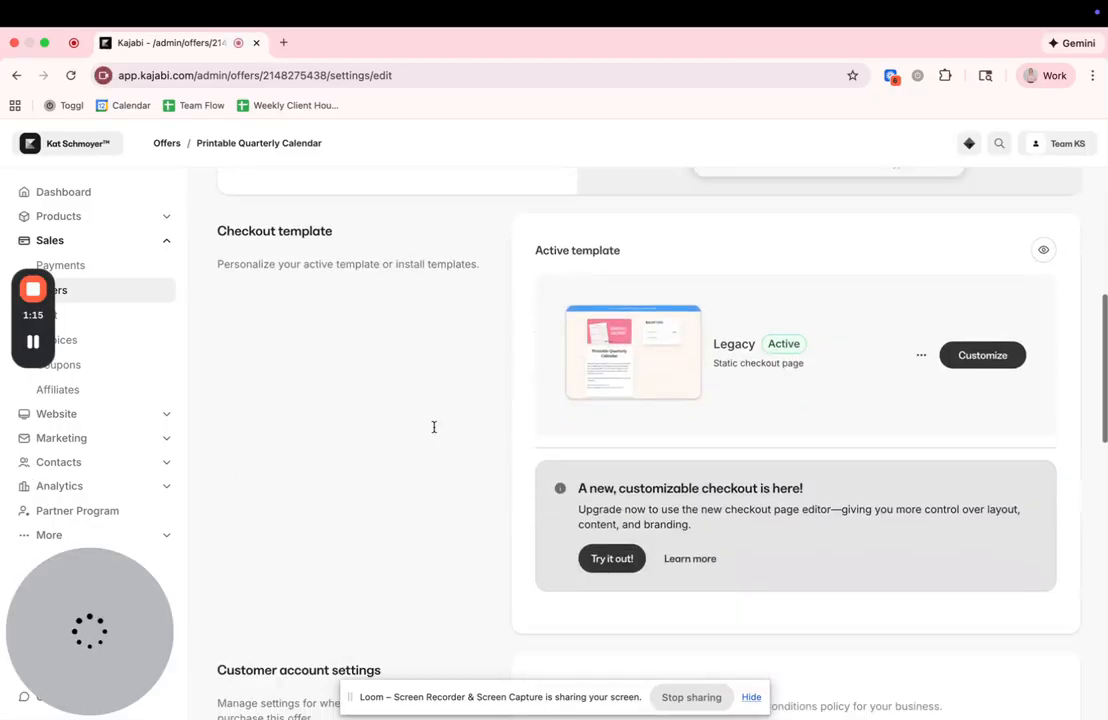
scroll(434, 432, down, 8)
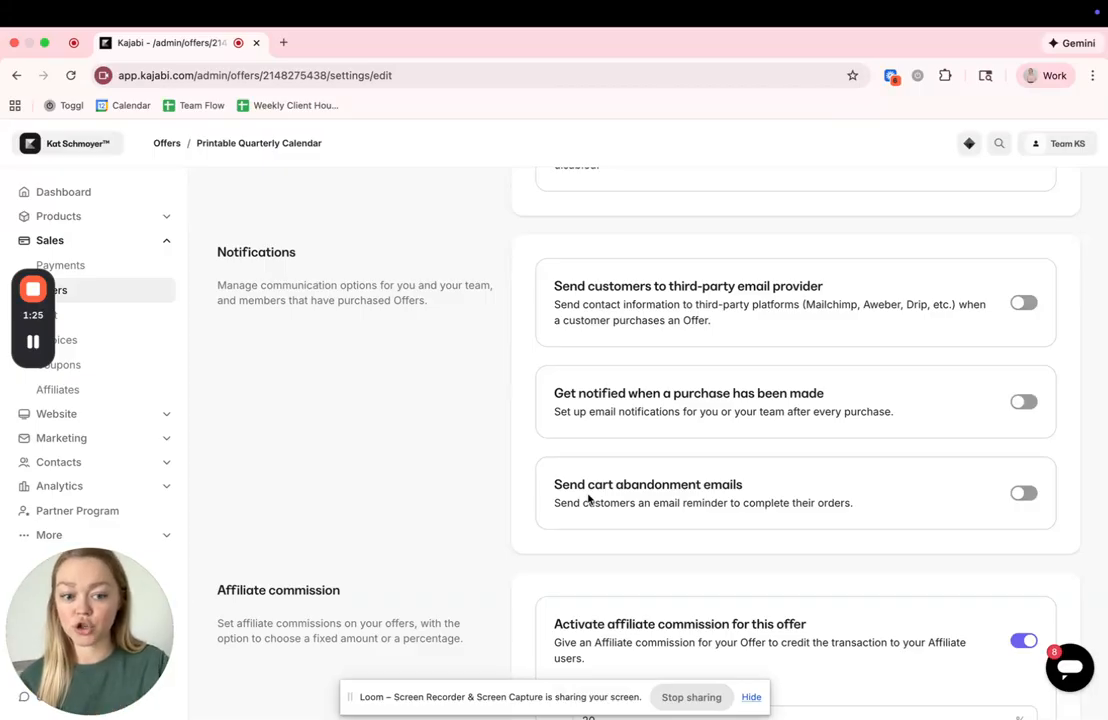
click(1030, 495)
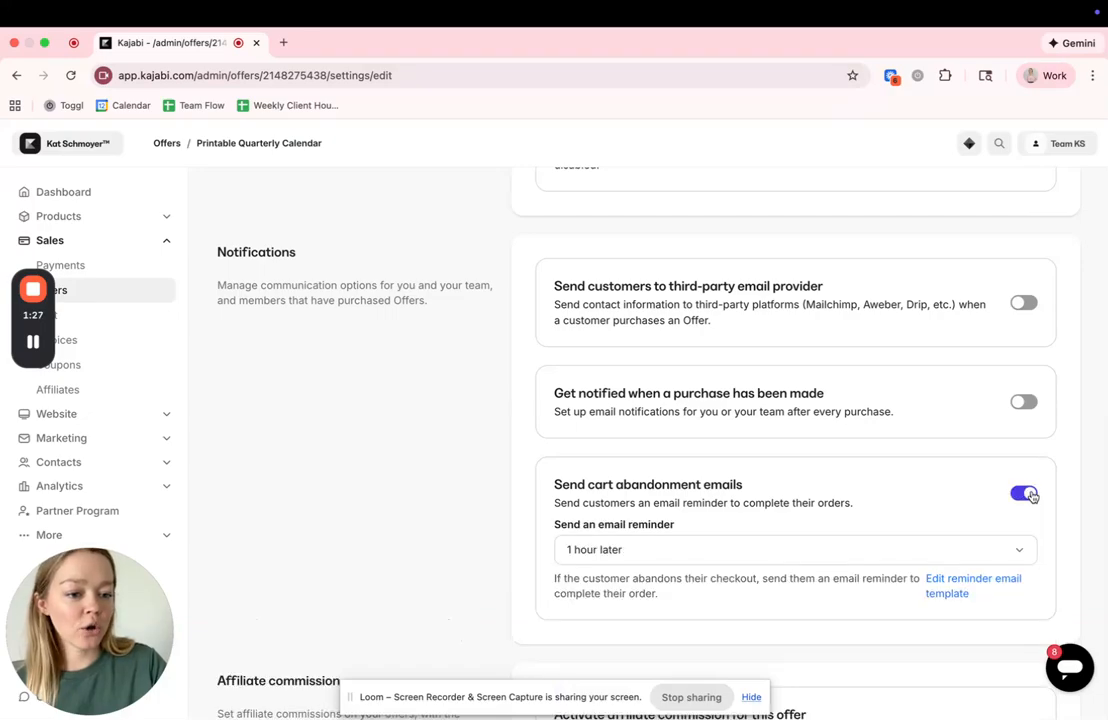
- Open the Cart Abandonment email template and examine its subject, content and the liquid objects it supports
click(974, 585)
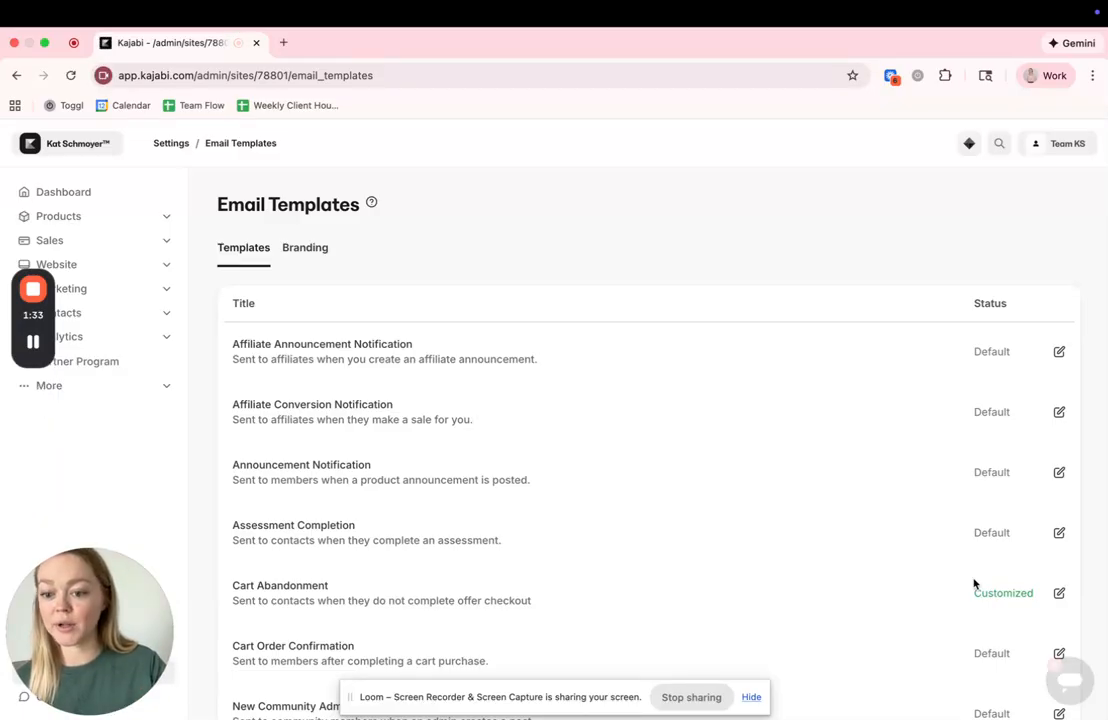
scroll(645, 640, down, 3)
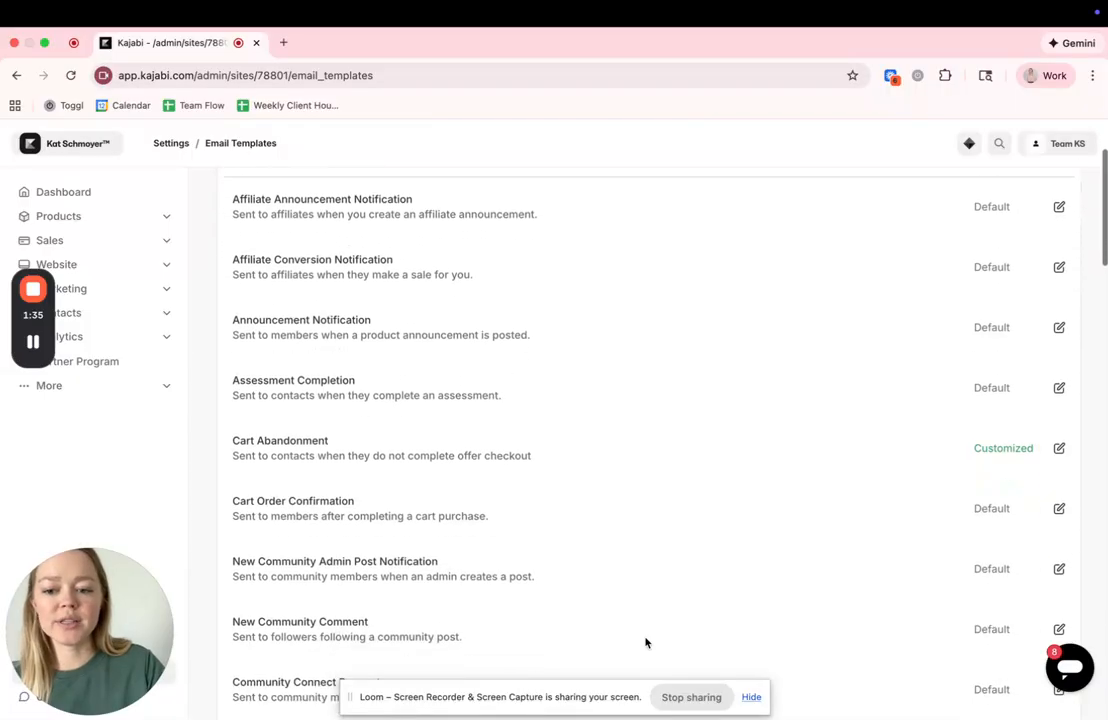
scroll(391, 527, down, 4)
scroll(392, 527, up, 3)
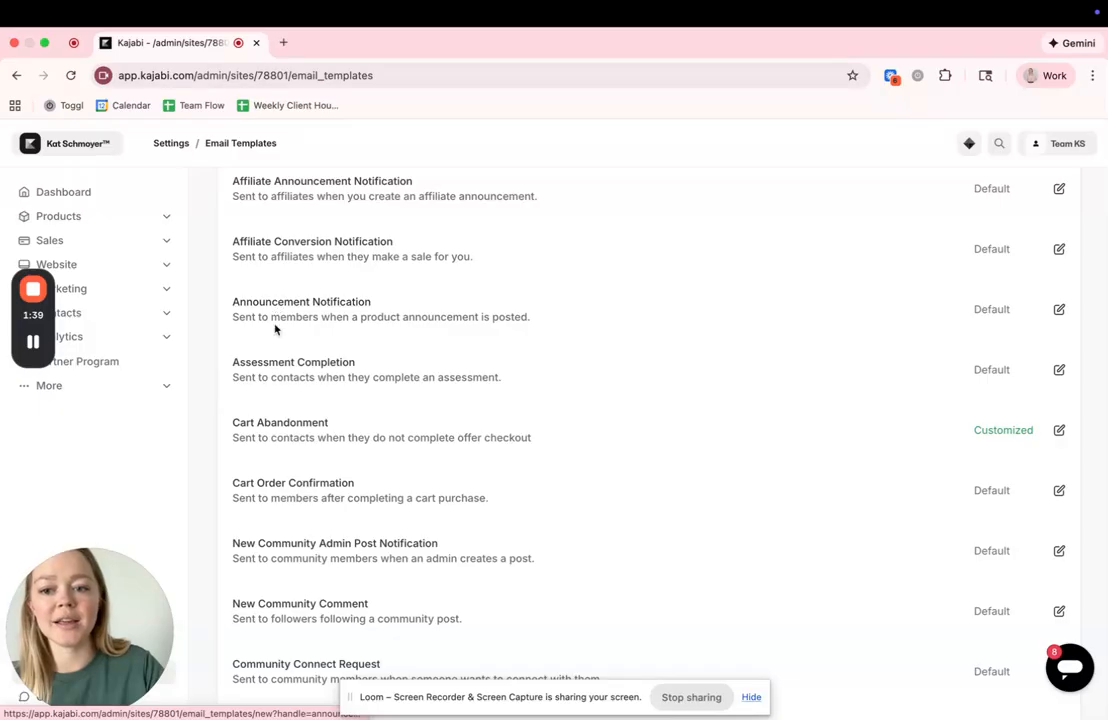
click(1059, 430)
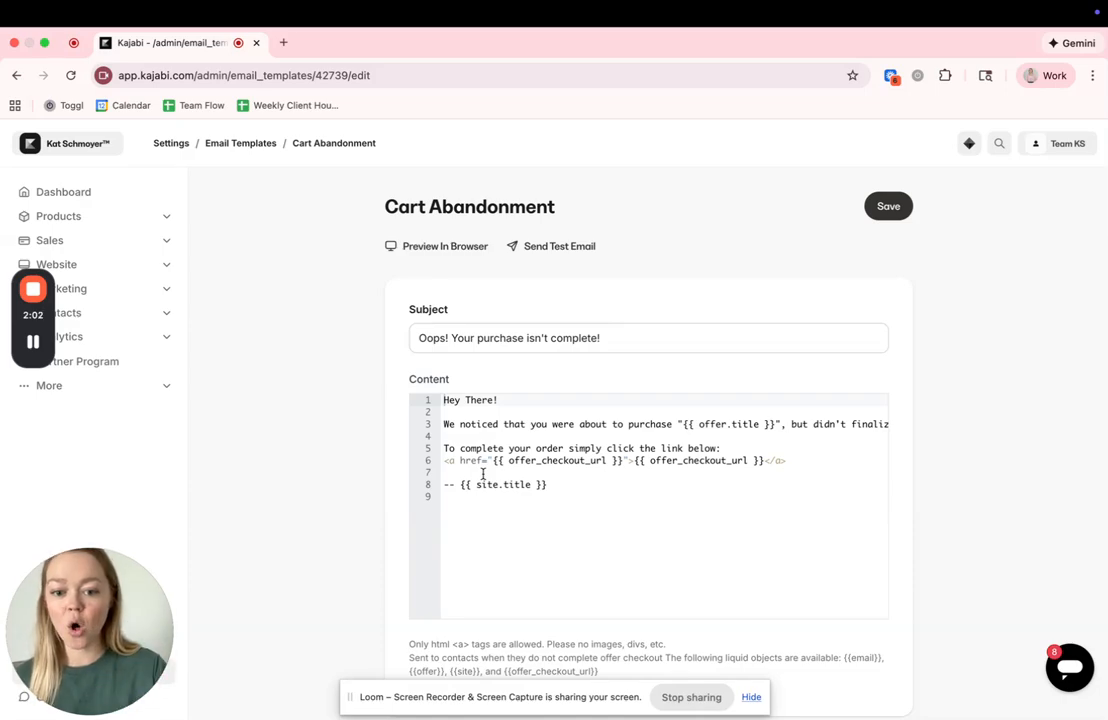
scroll(483, 474, down, 2)
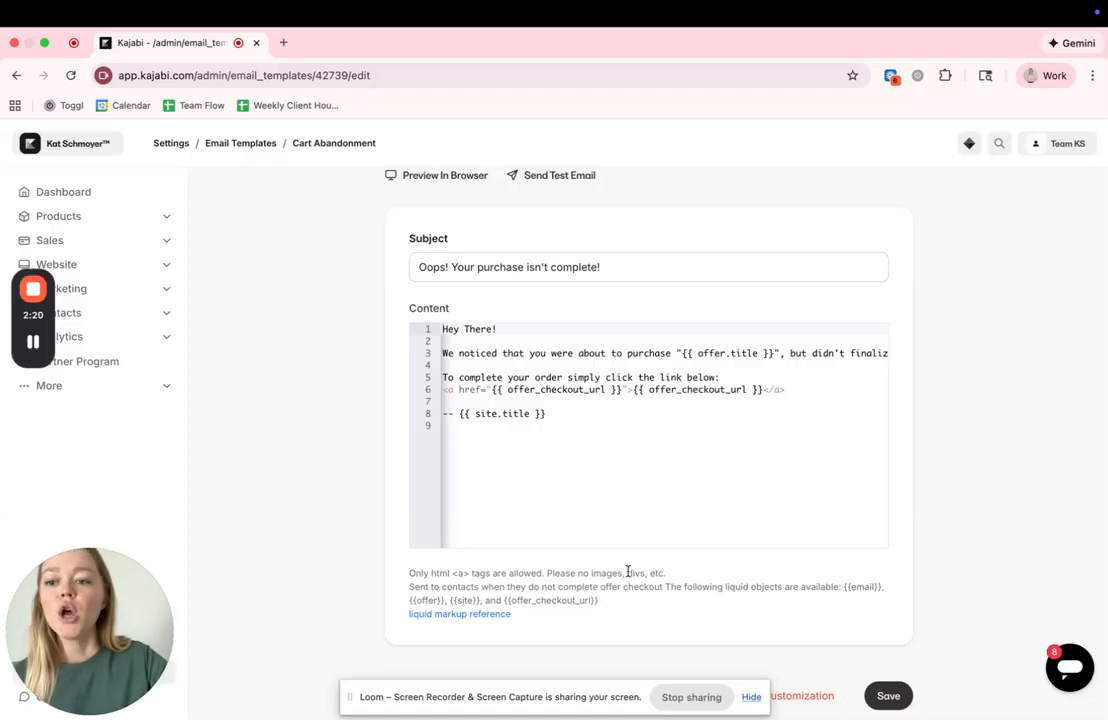
- Return to the Printable Quarterly Calendar offer's details, view the form for adding an automation, and close it without saving
click(16, 75)
click(12, 86)
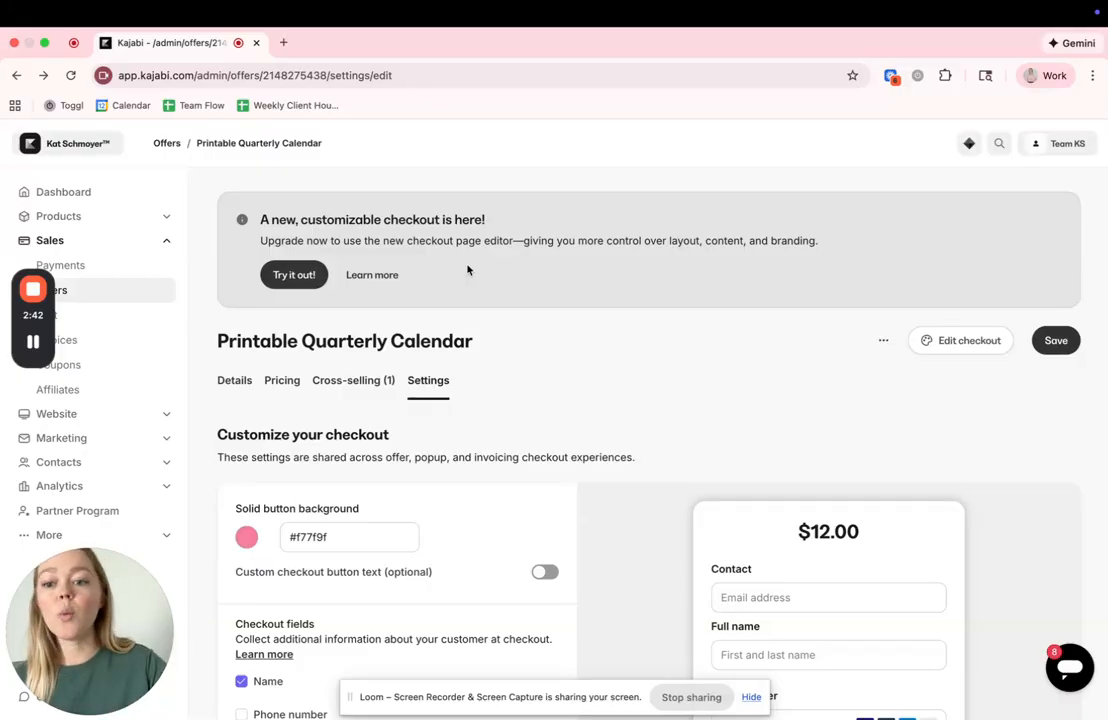
click(237, 384)
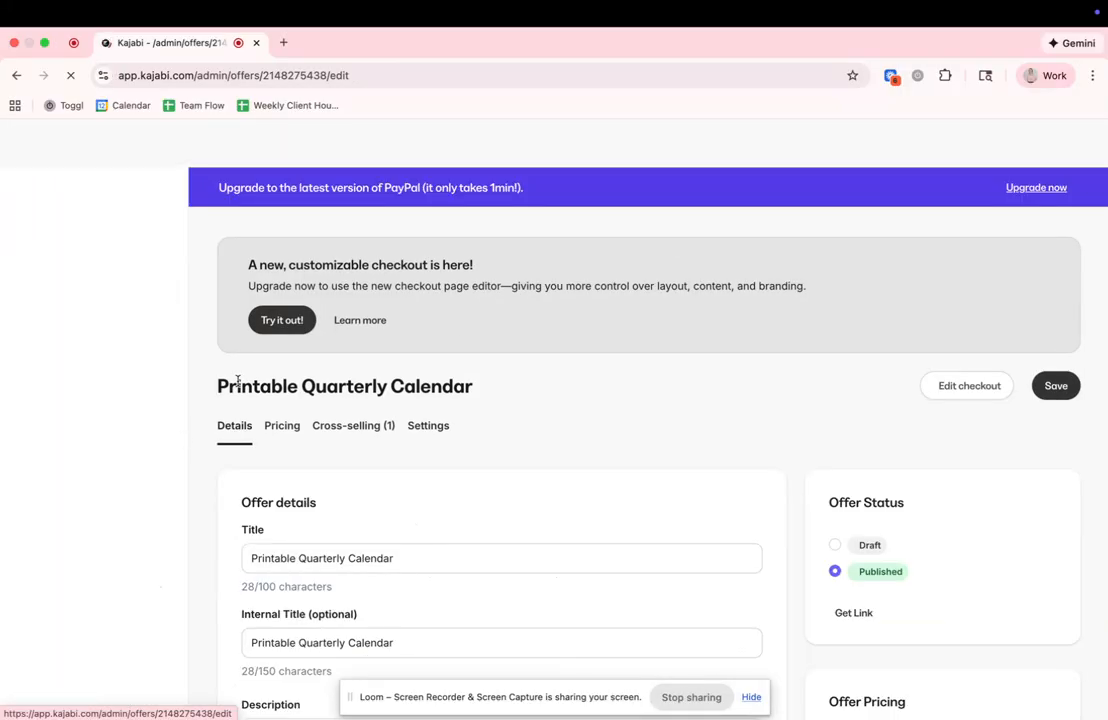
scroll(351, 549, down, 20)
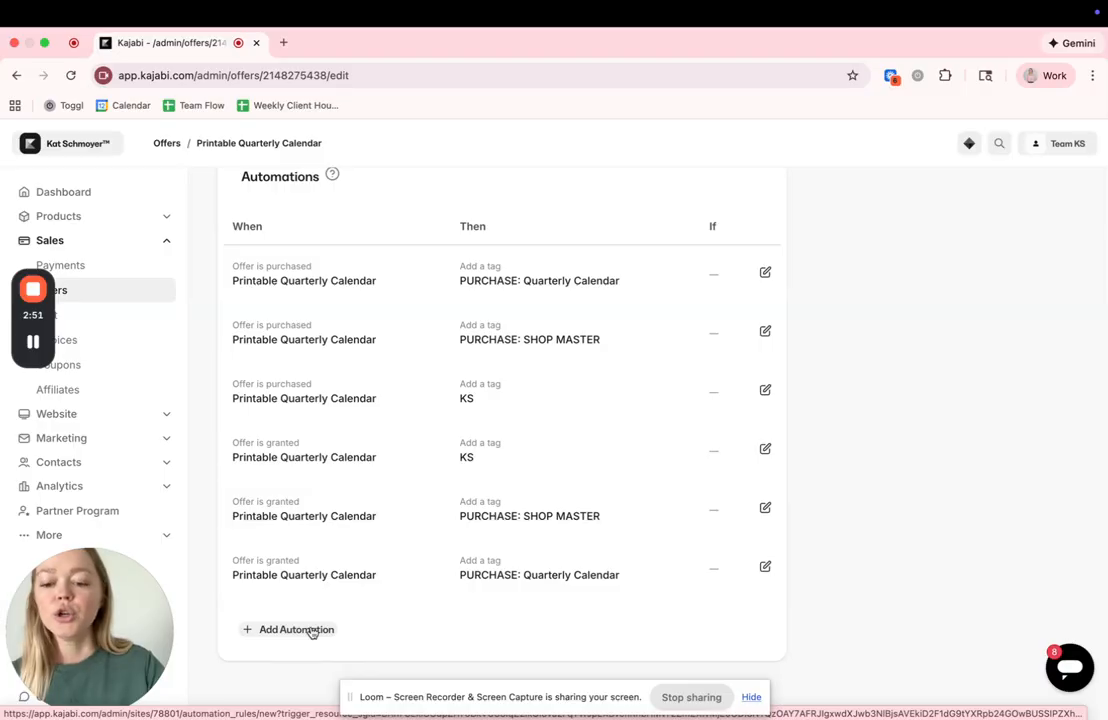
click(296, 630)
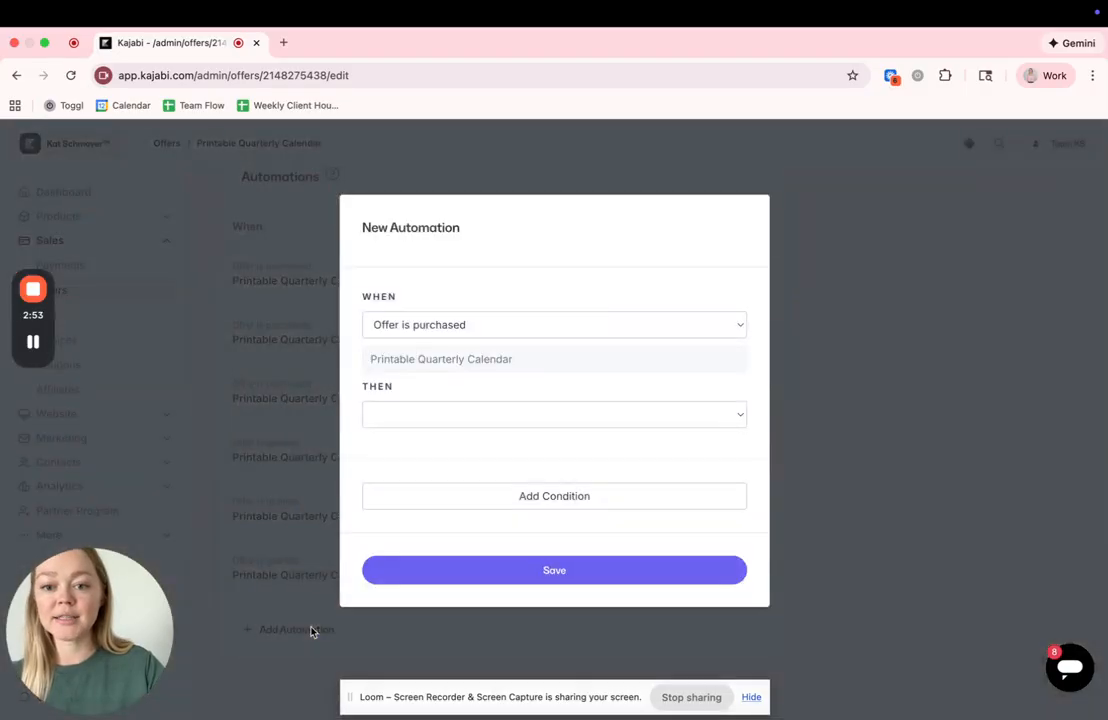
click(280, 455)
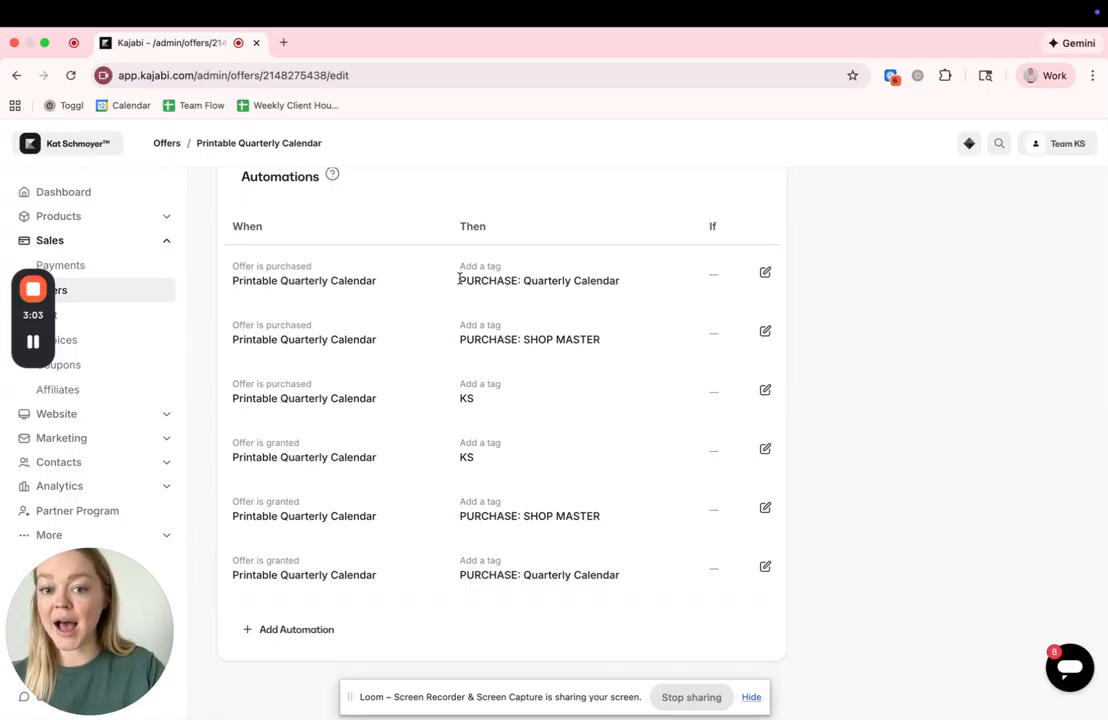
- Start a new email campaign of the Email Sequence type
click(168, 437)
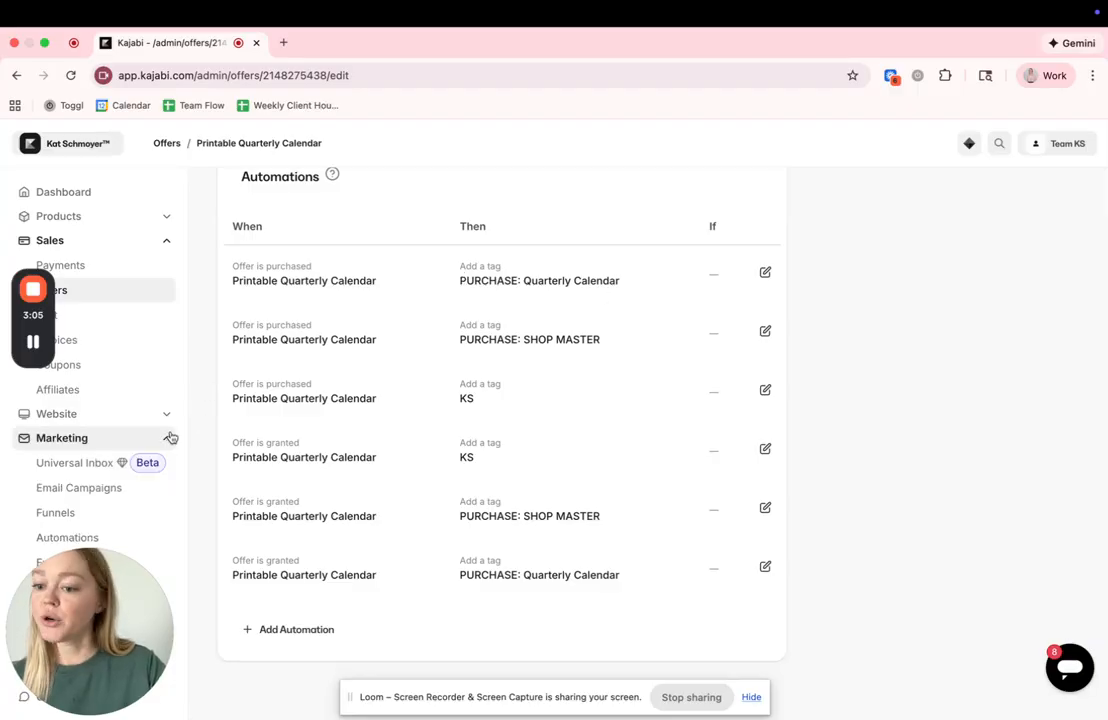
click(84, 488)
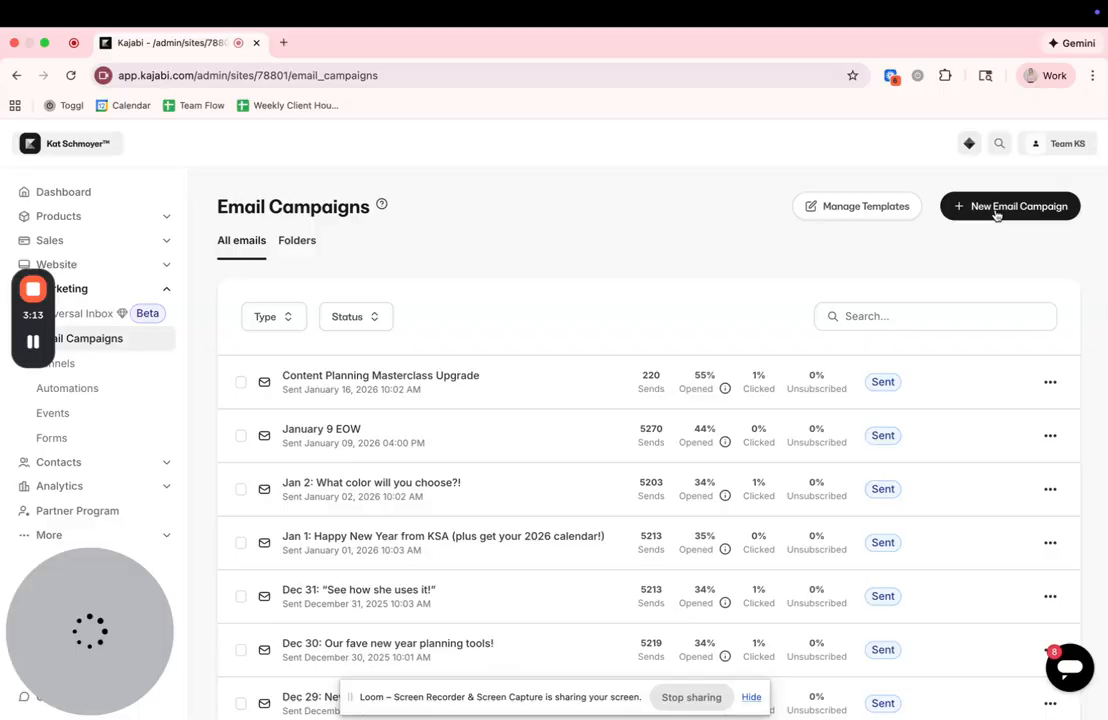
click(996, 207)
click(795, 320)
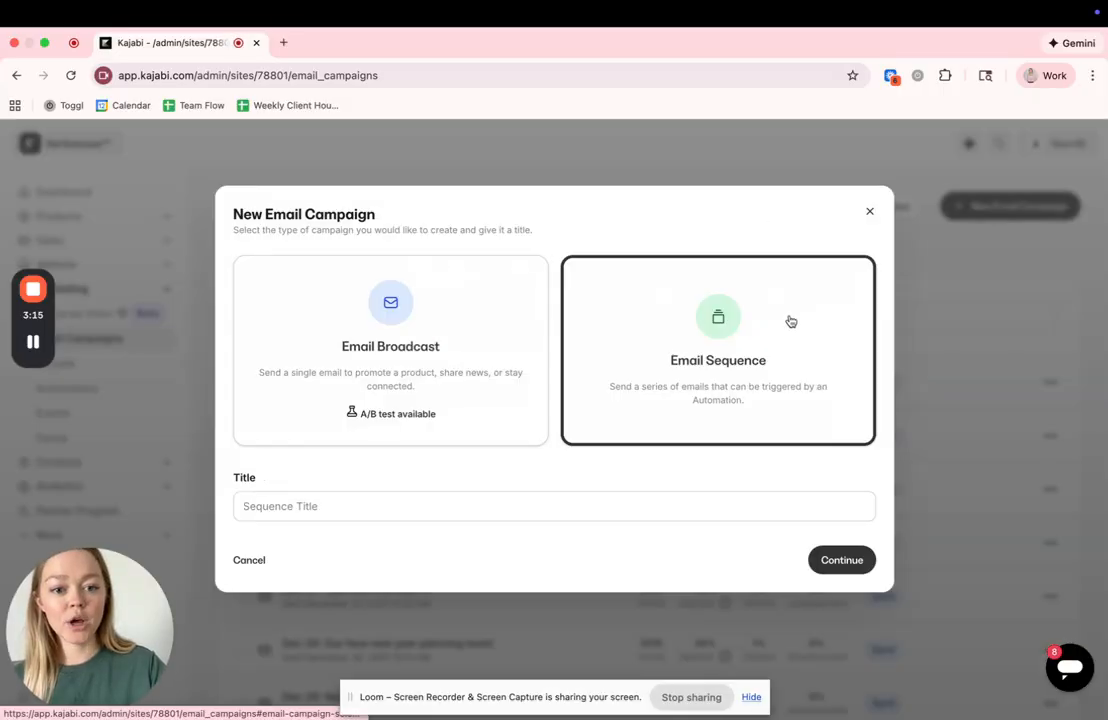
- Title the sequence "Upsell: Quarterly Calendar - Trello Templates" and create it
click(500, 506)
text(Up)
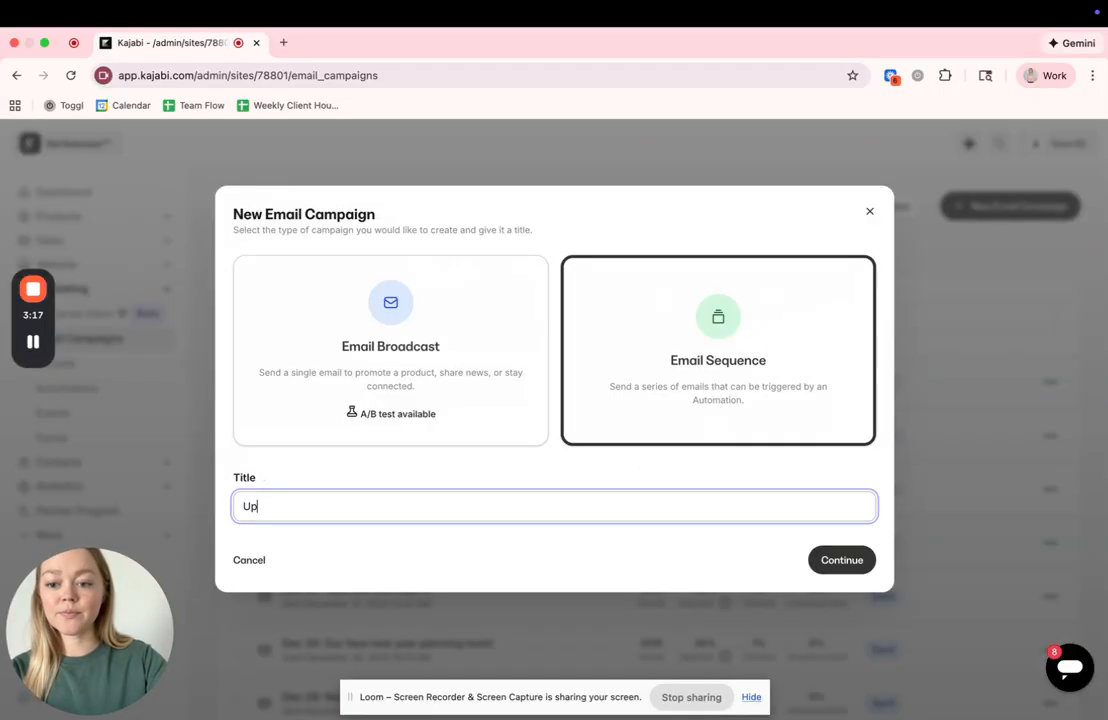
text(sell: )
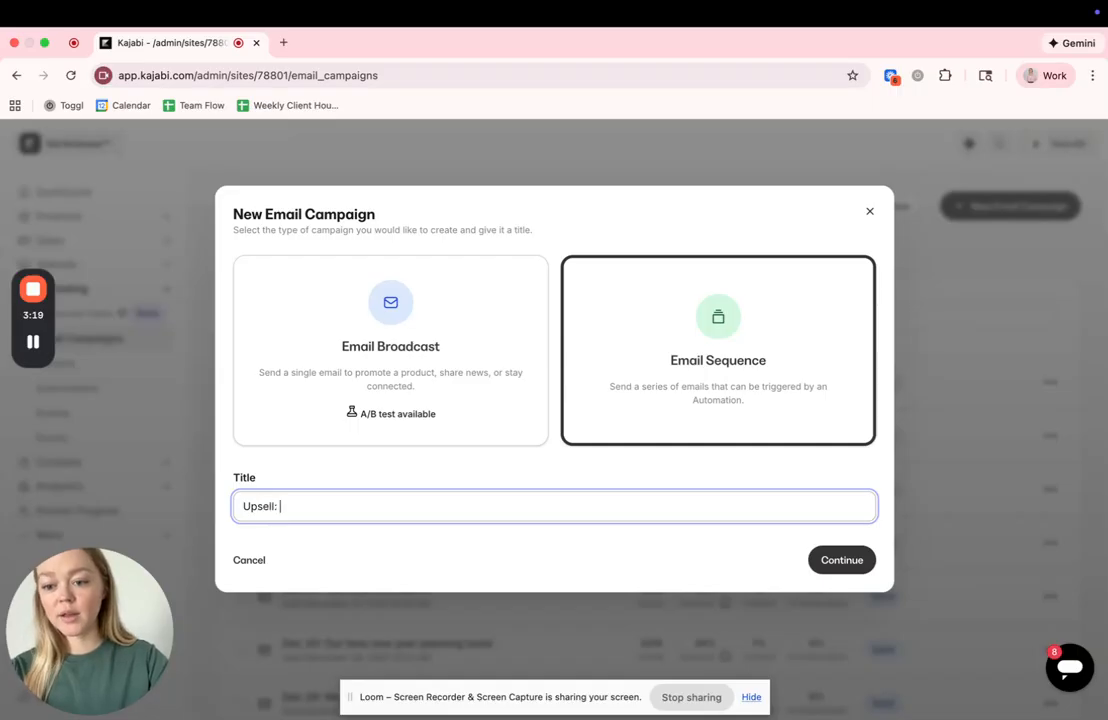
text(Quarterly Clae)
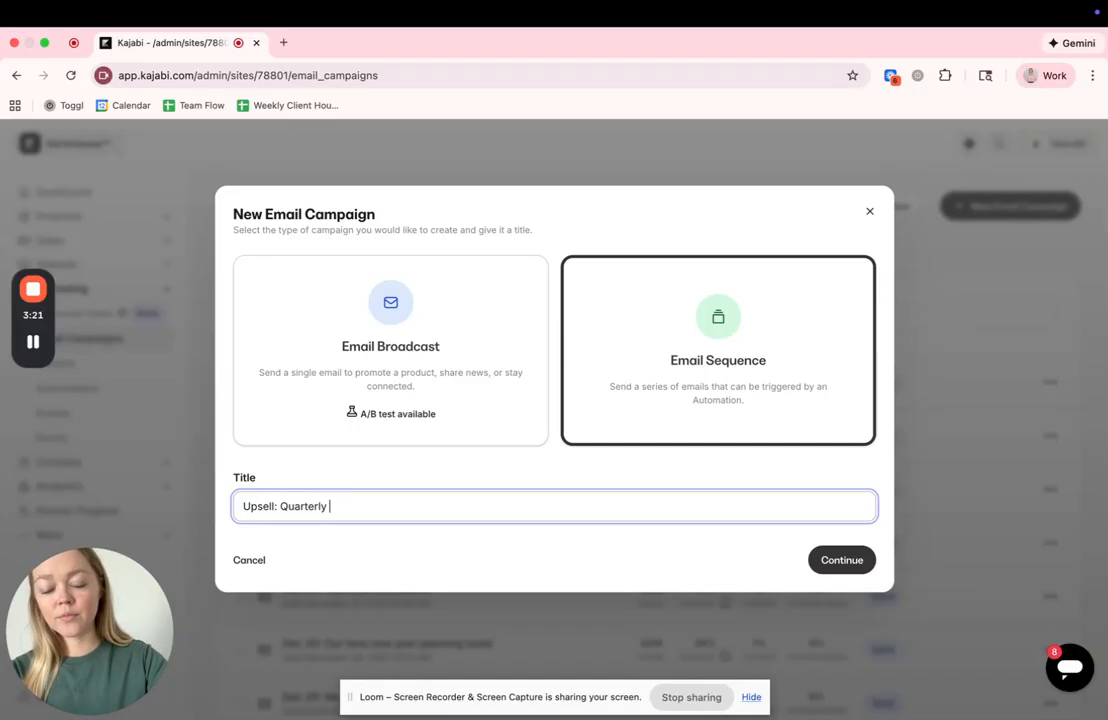
key(BackSpace)
key(BackSpace)
key(BackSpace)
text(ale)
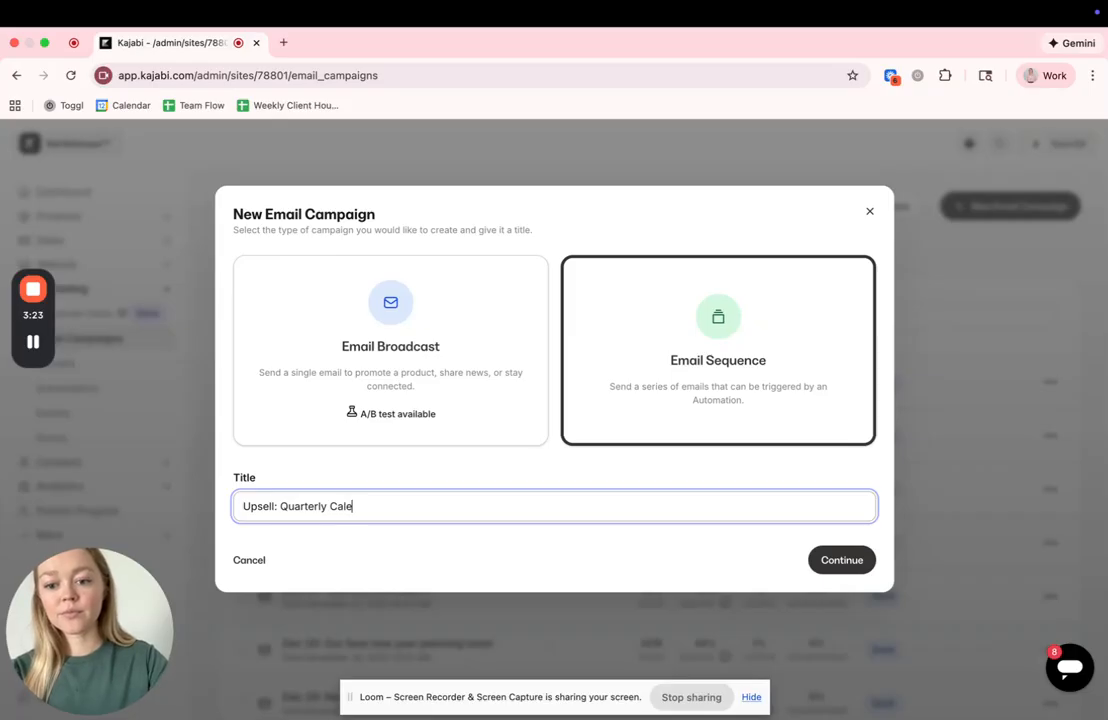
text(nadr +)
key(BackSpace)
key(BackSpace)
text(- Trello )
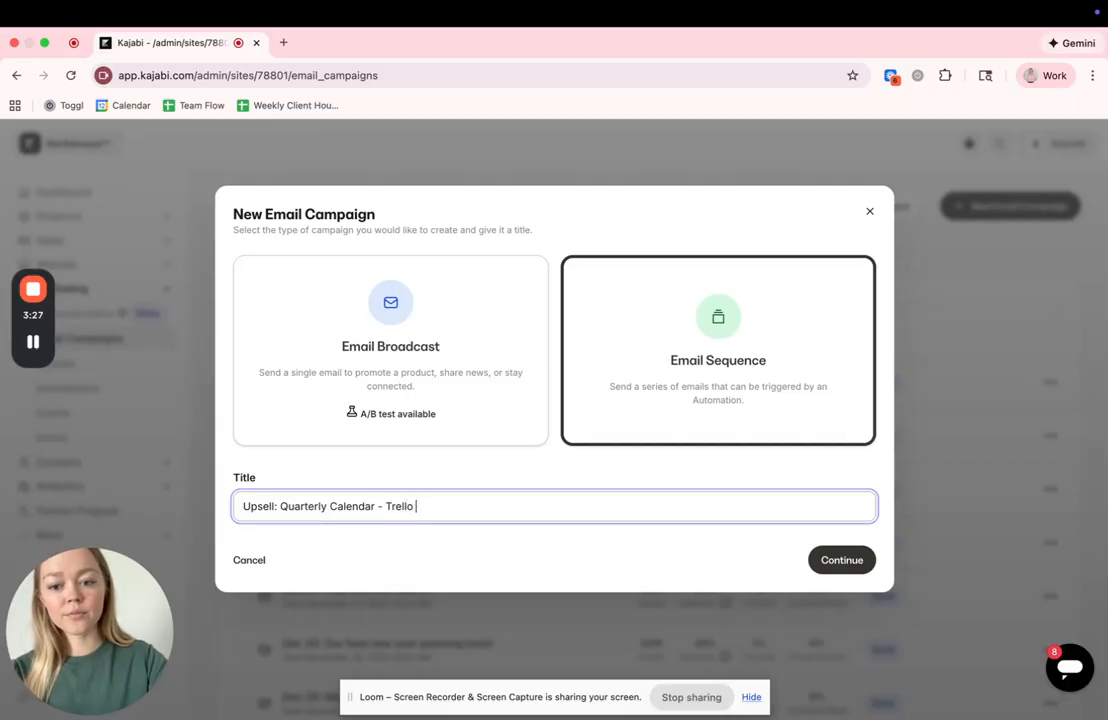
text(Templates)
click(840, 563)
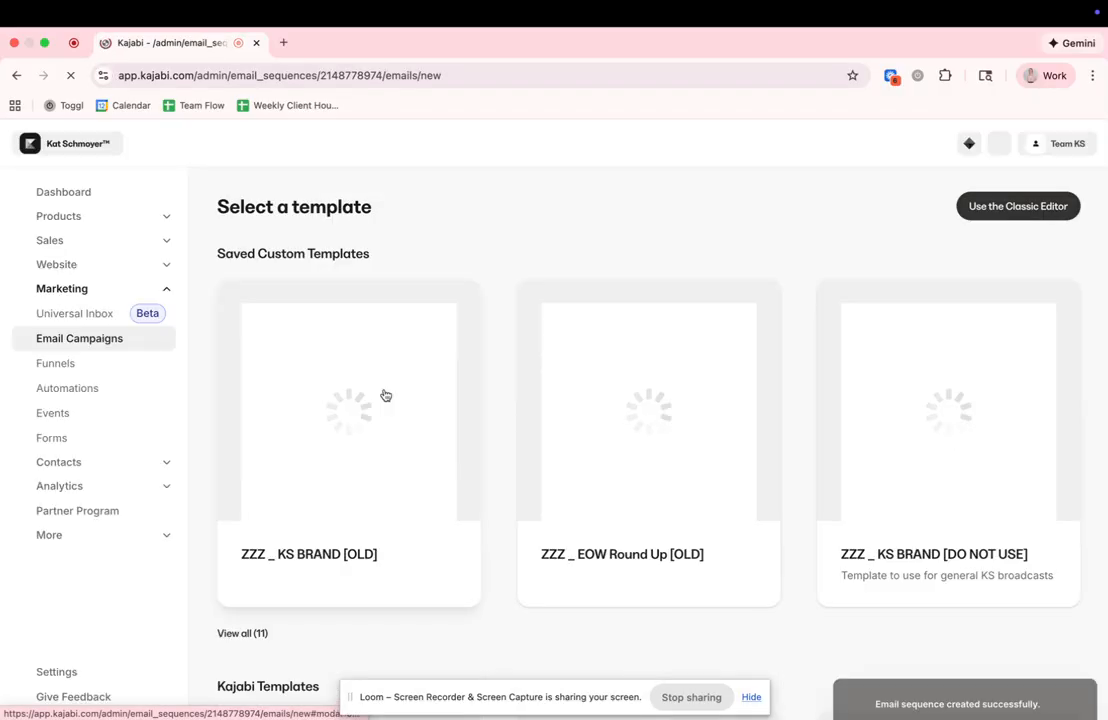
- Create the sequence's first email from the Simple Text template with the title "Test"
scroll(608, 494, down, 3)
scroll(364, 194, up, 3)
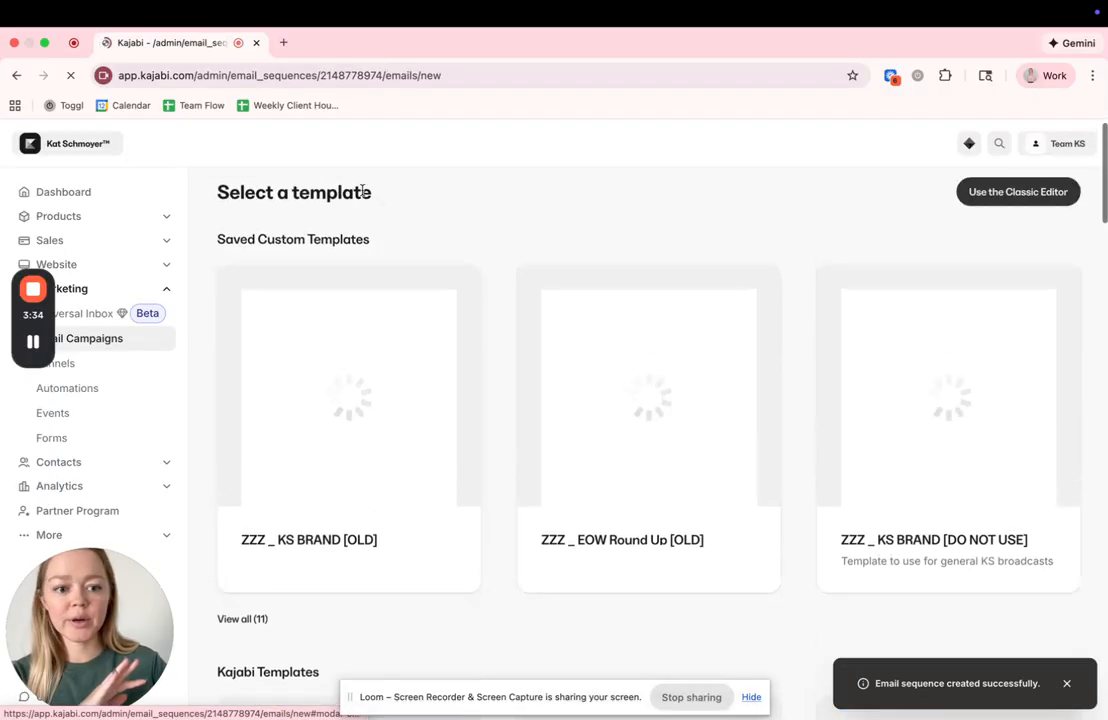
scroll(777, 453, down, 2)
scroll(777, 453, down, 15)
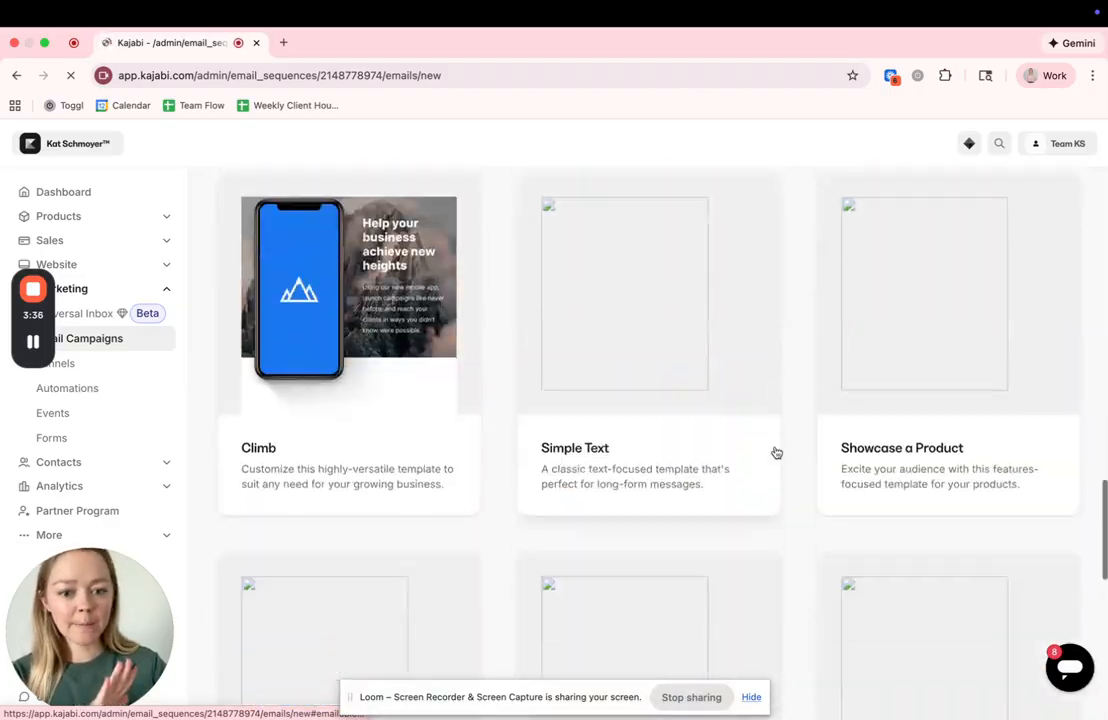
click(645, 287)
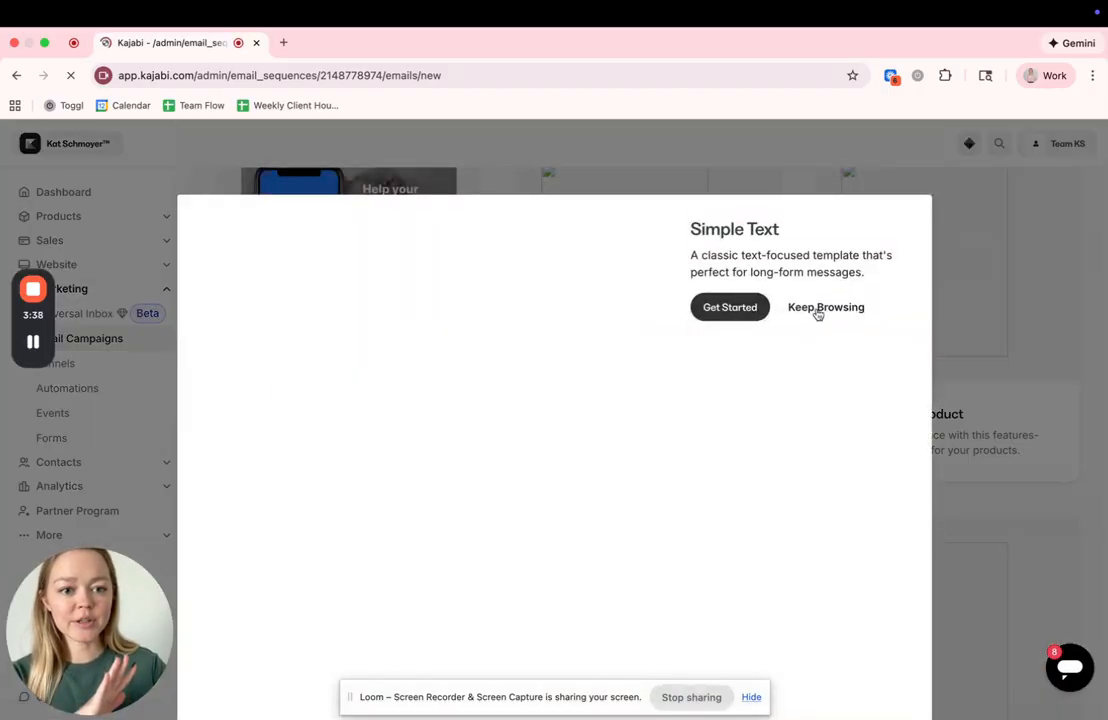
click(740, 306)
click(722, 322)
text(Test)
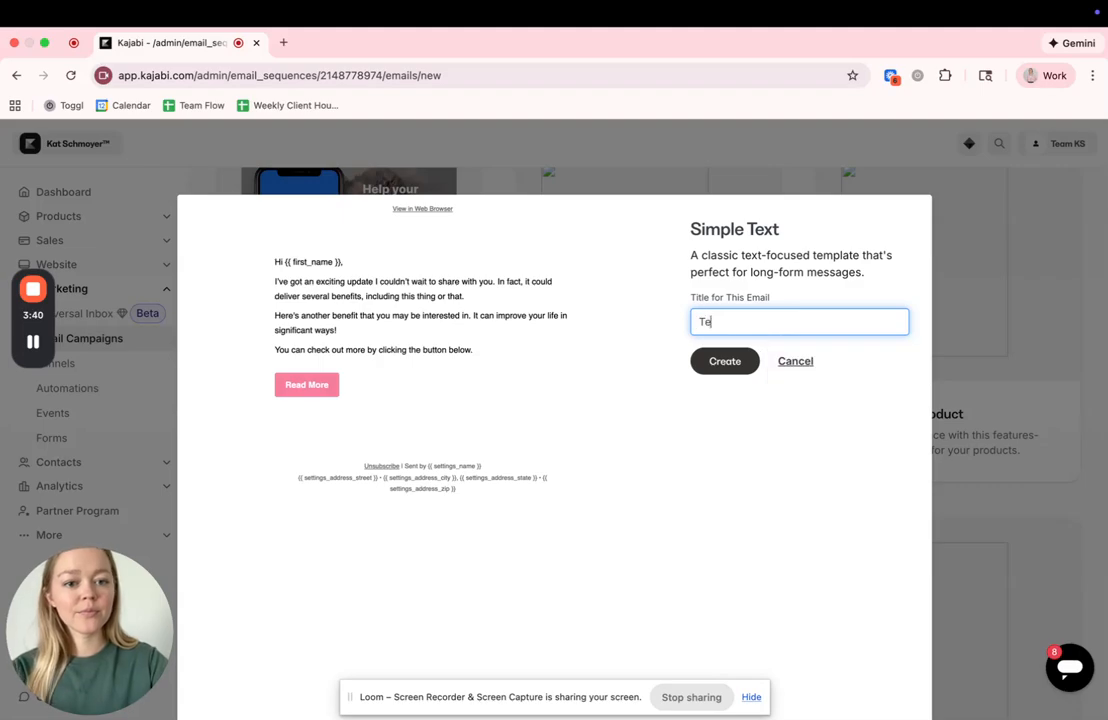
click(724, 362)
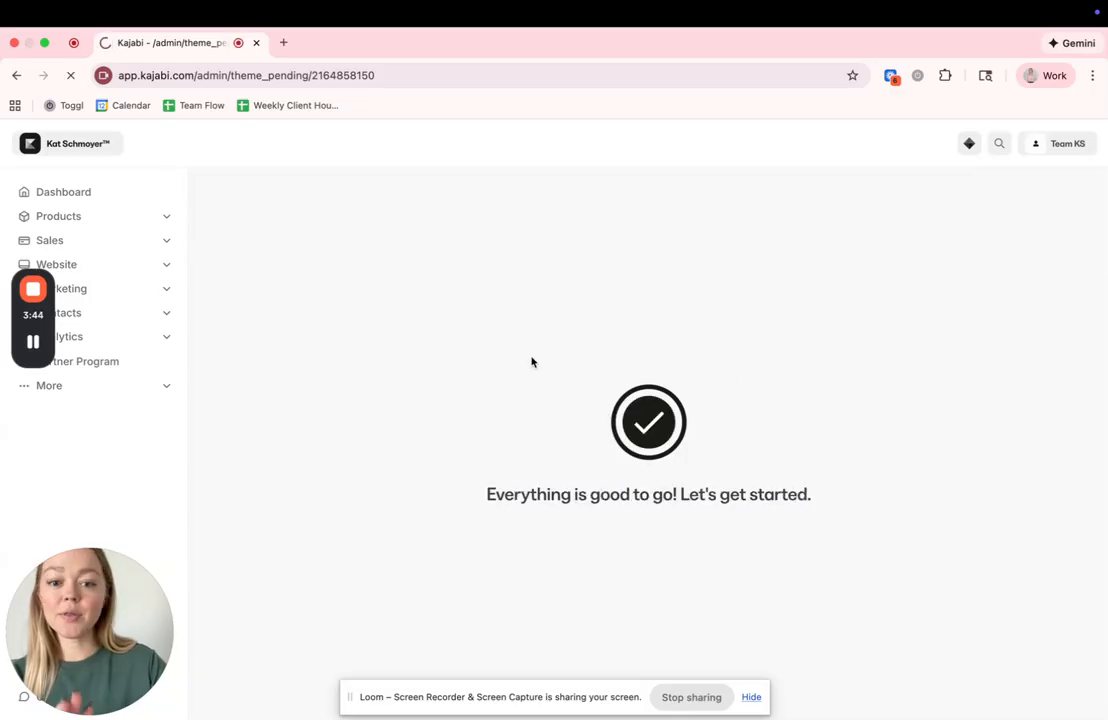
- Look over the Test email's settings and content, and return to the Upsell: Quarterly Calendar - Trello Templates sequence
scroll(361, 410, down, 3)
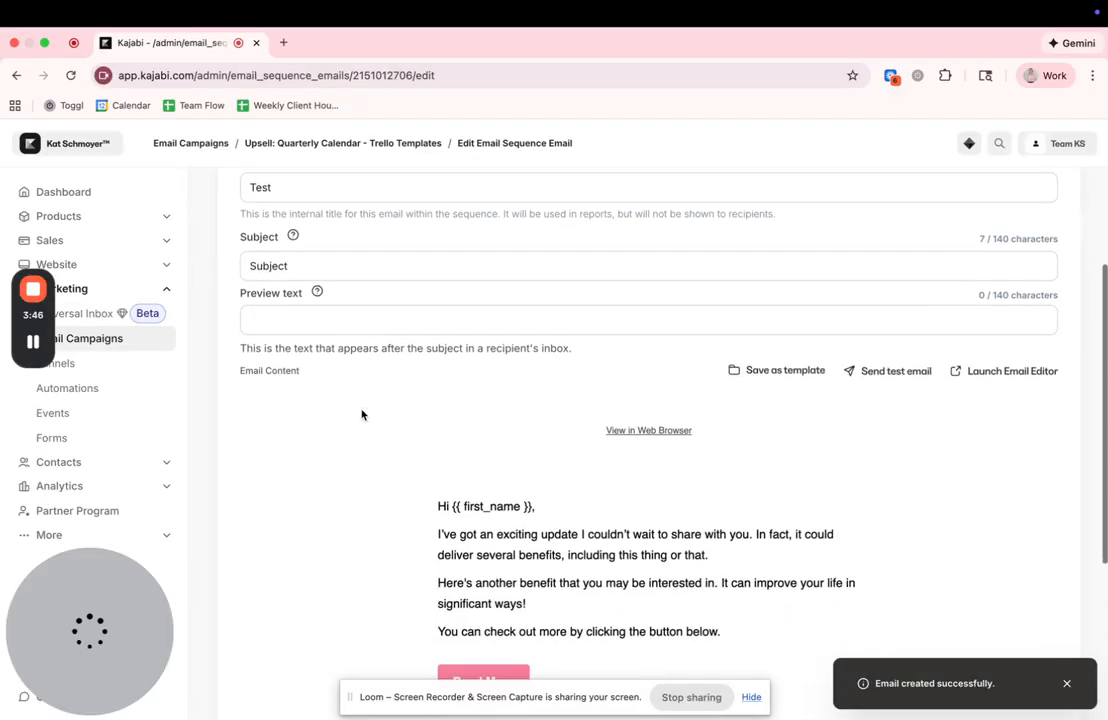
scroll(363, 415, up, 2)
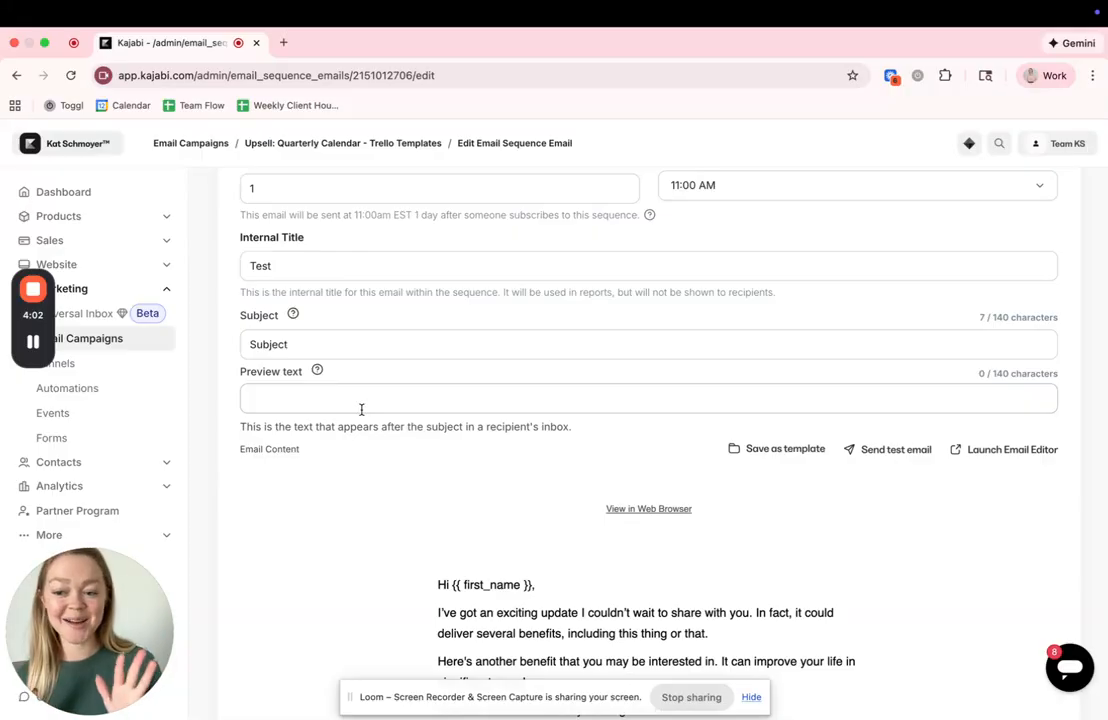
click(325, 146)
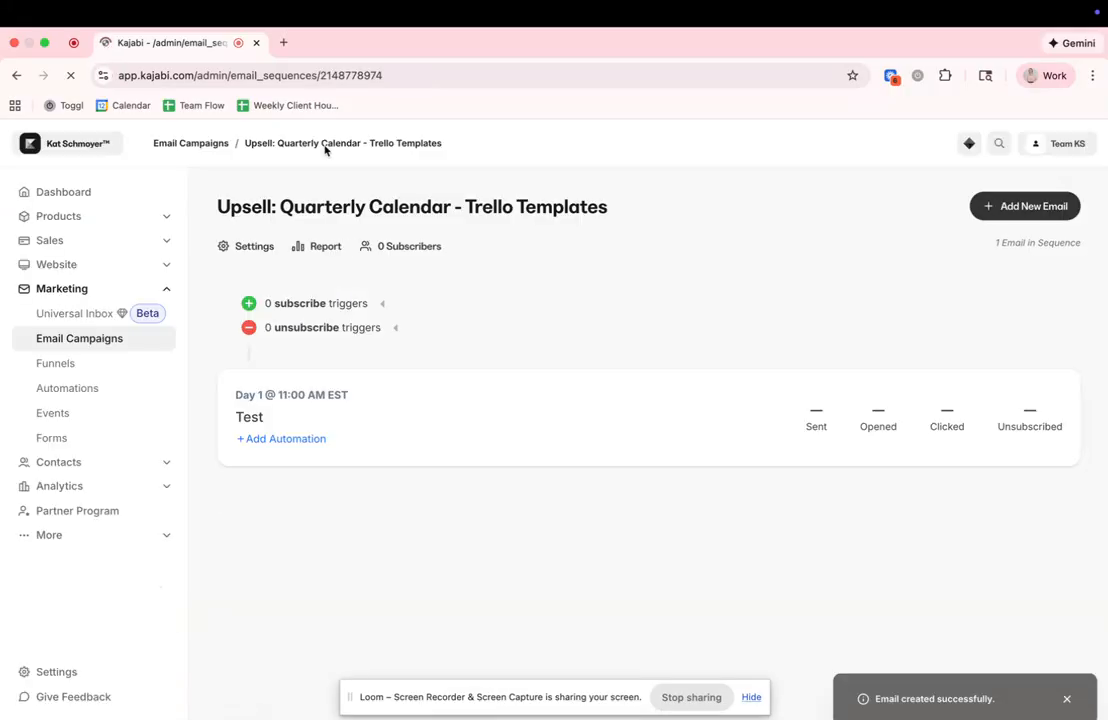
- Start a new subscribe trigger for the upsell sequence and set its event to "Tag is added"
click(383, 305)
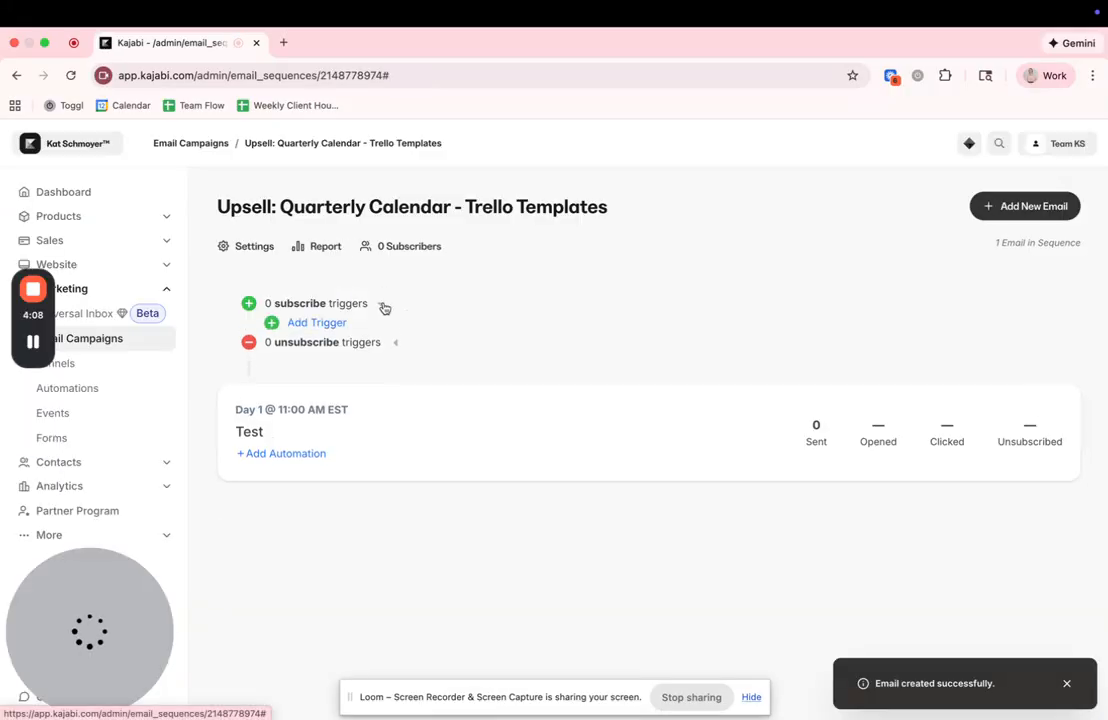
click(322, 323)
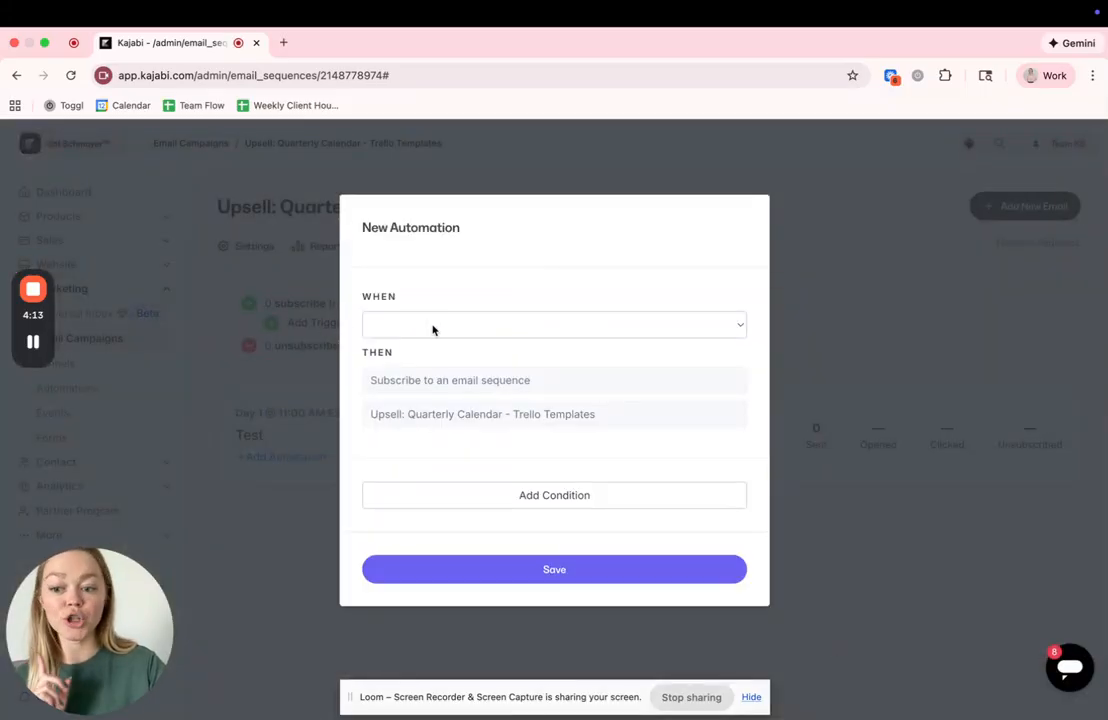
click(433, 328)
scroll(433, 621, down, 8)
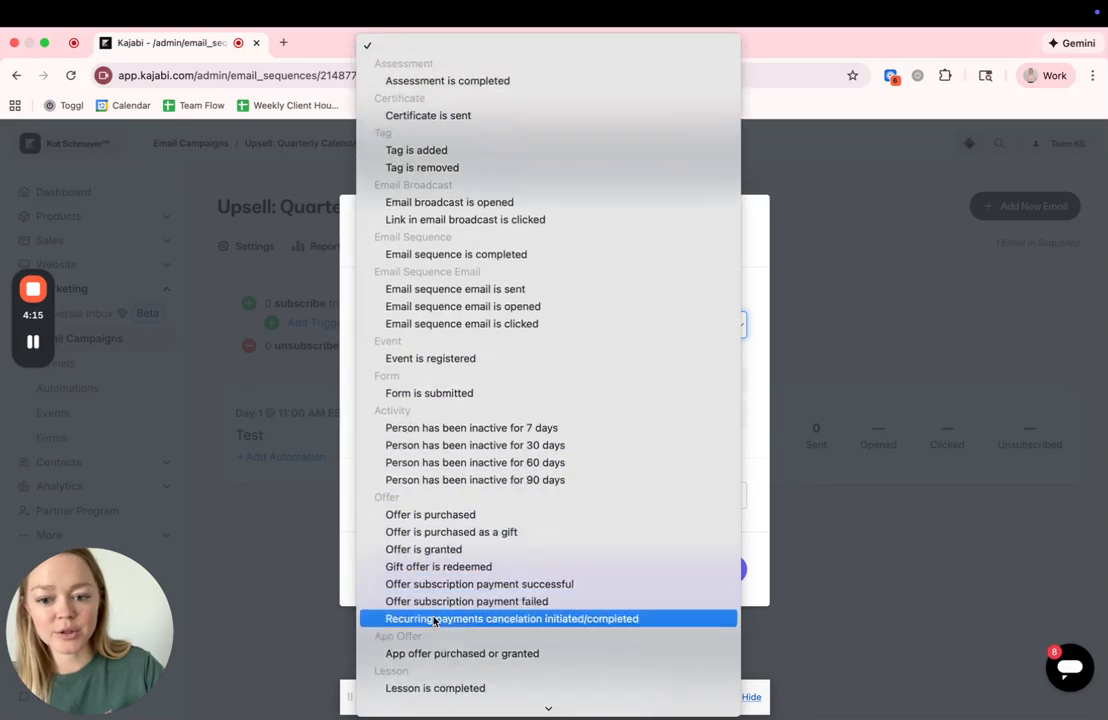
scroll(430, 600, up, 1)
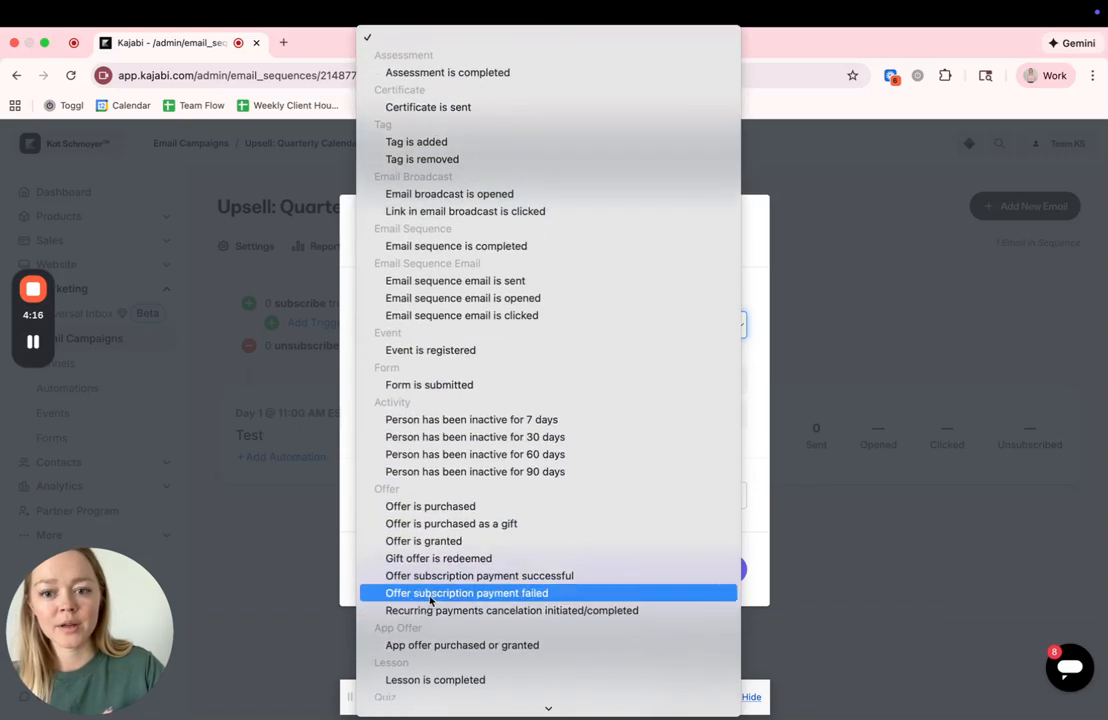
click(430, 141)
- Choose the "PURCHASE: Quarterly Calendar" tag for the subscribe trigger and save the automation
click(438, 360)
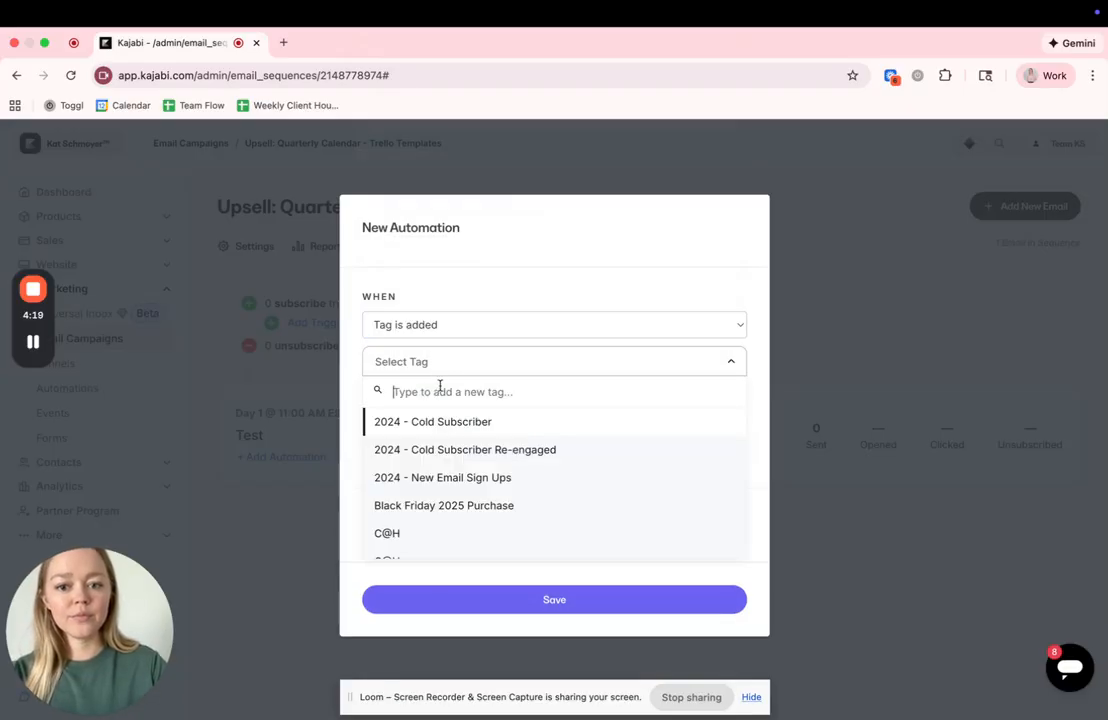
text(Purchase:)
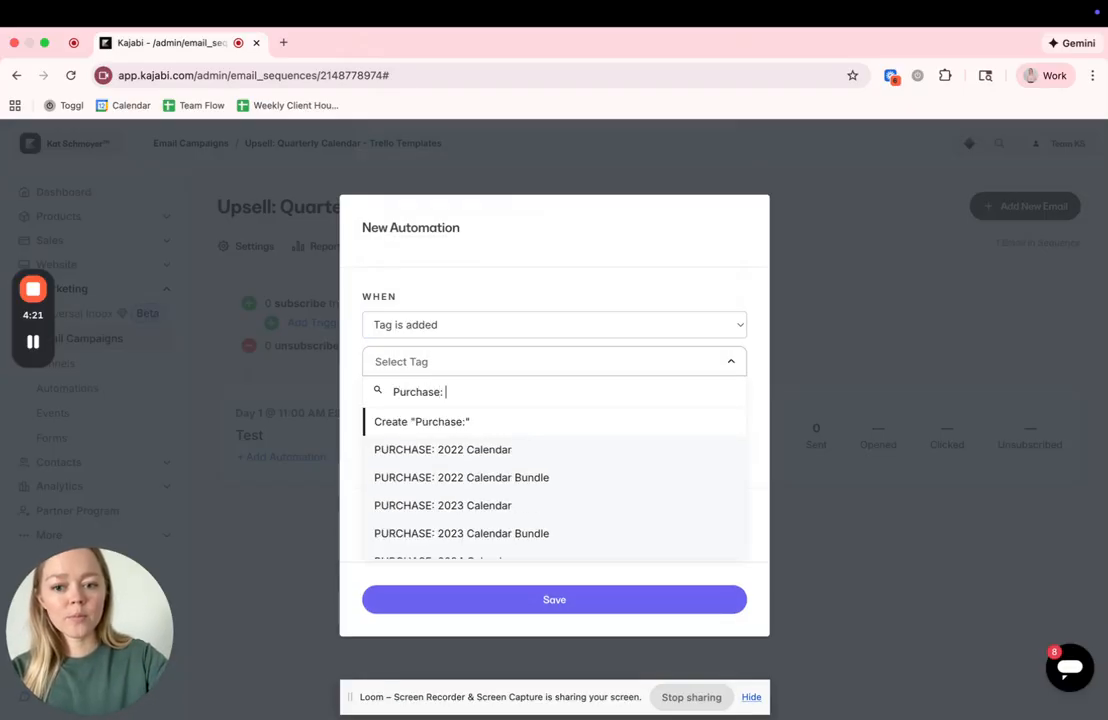
key(Escape)
click(482, 368)
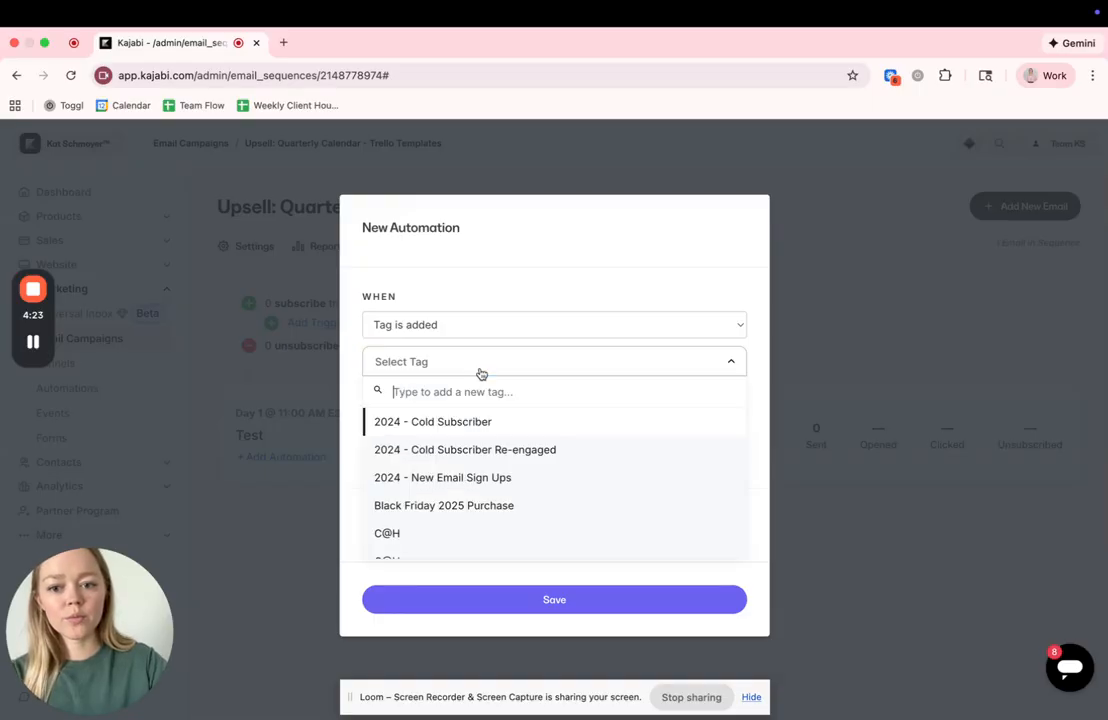
text(purchase: q)
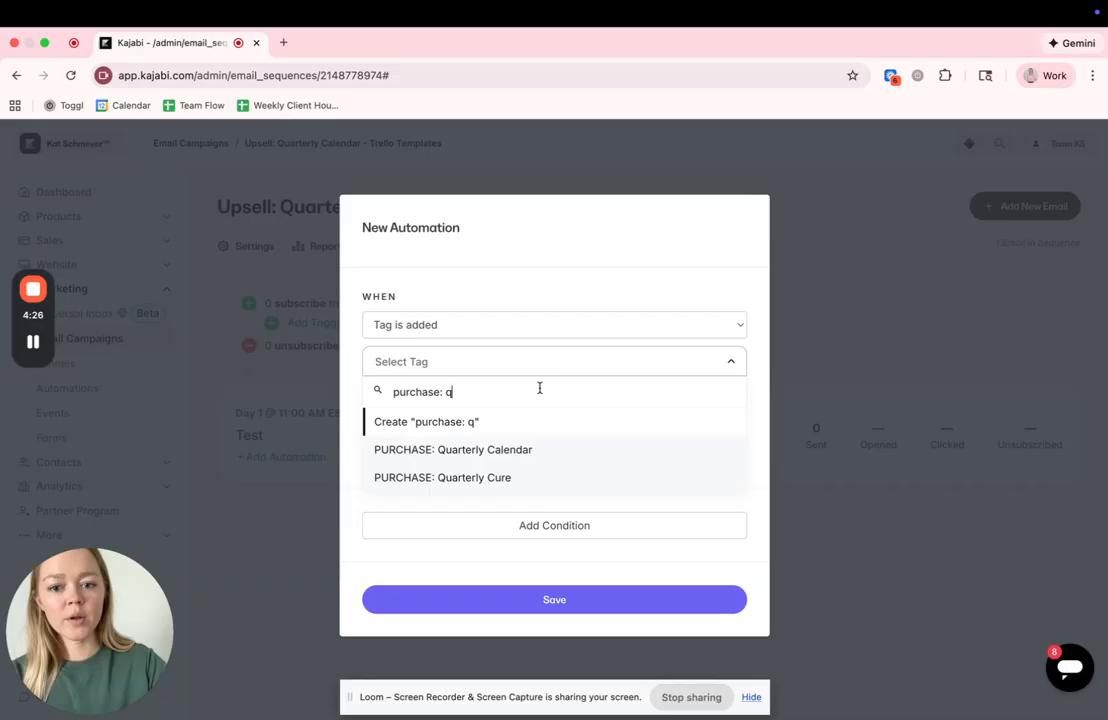
click(522, 452)
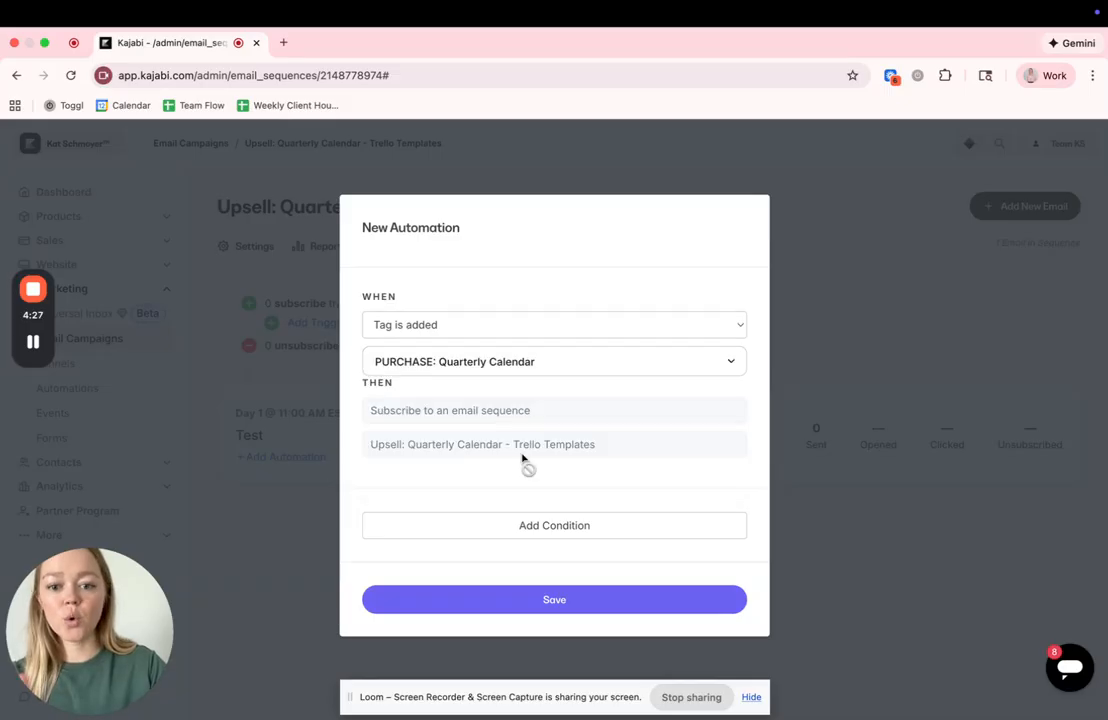
click(507, 598)
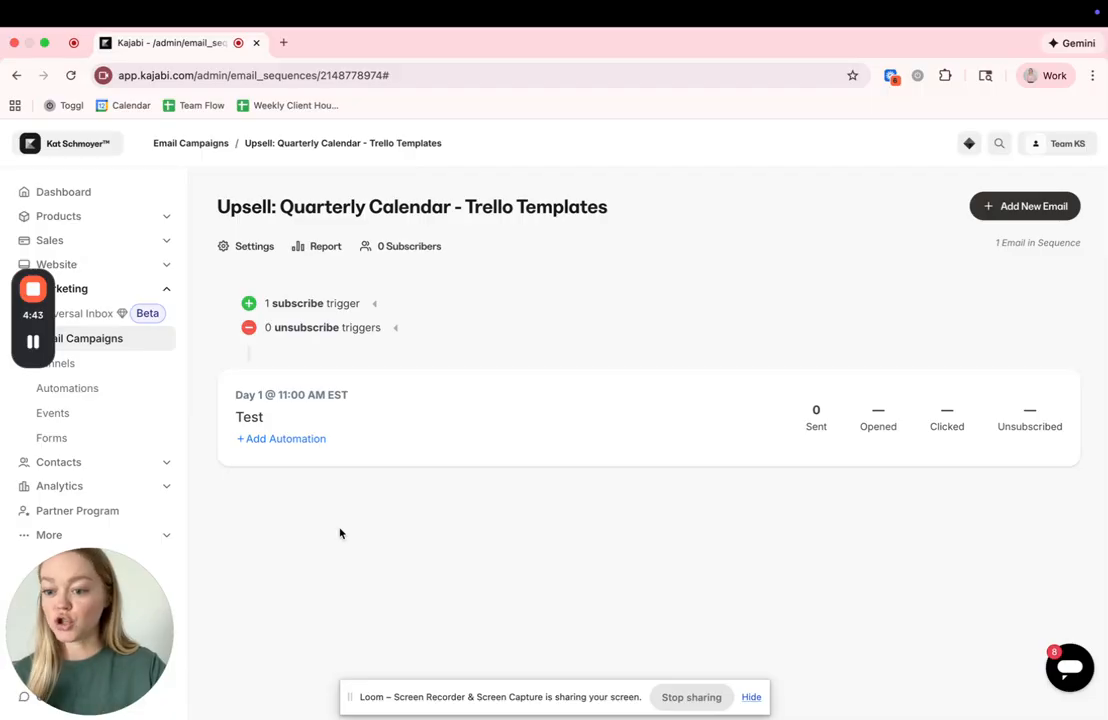
- Start an automation on the Test email that unsubscribes recipients from the "Upsell: Quarterly Calendar - Trello Templates" sequence when it is sent
click(313, 443)
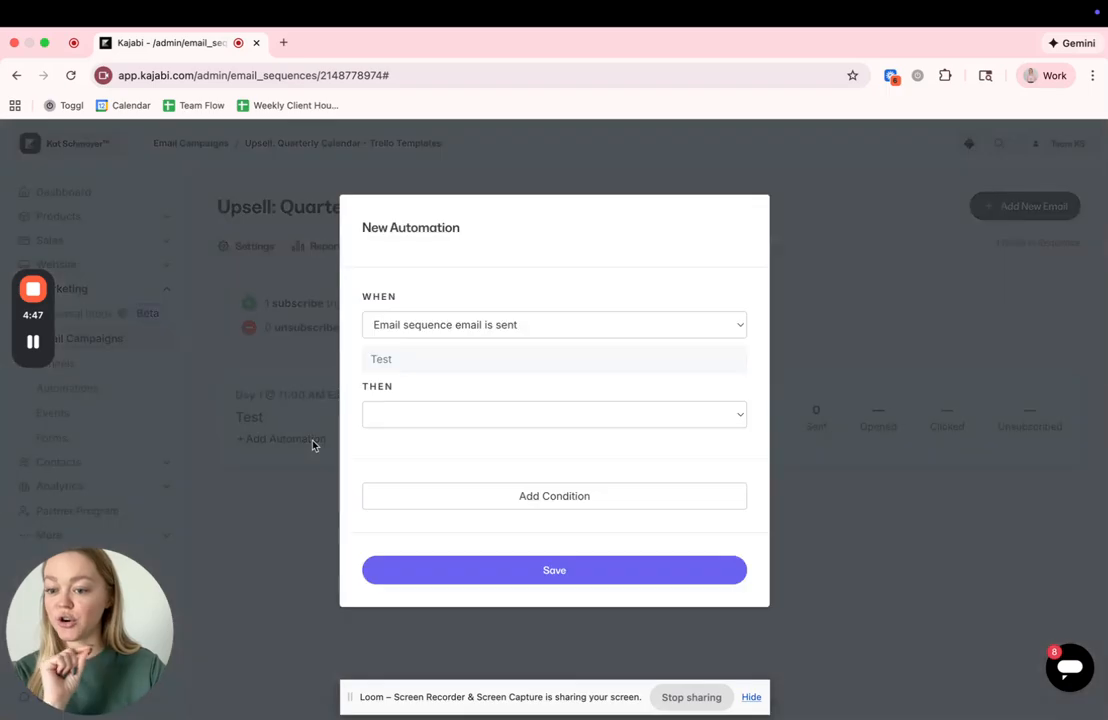
click(411, 418)
click(435, 557)
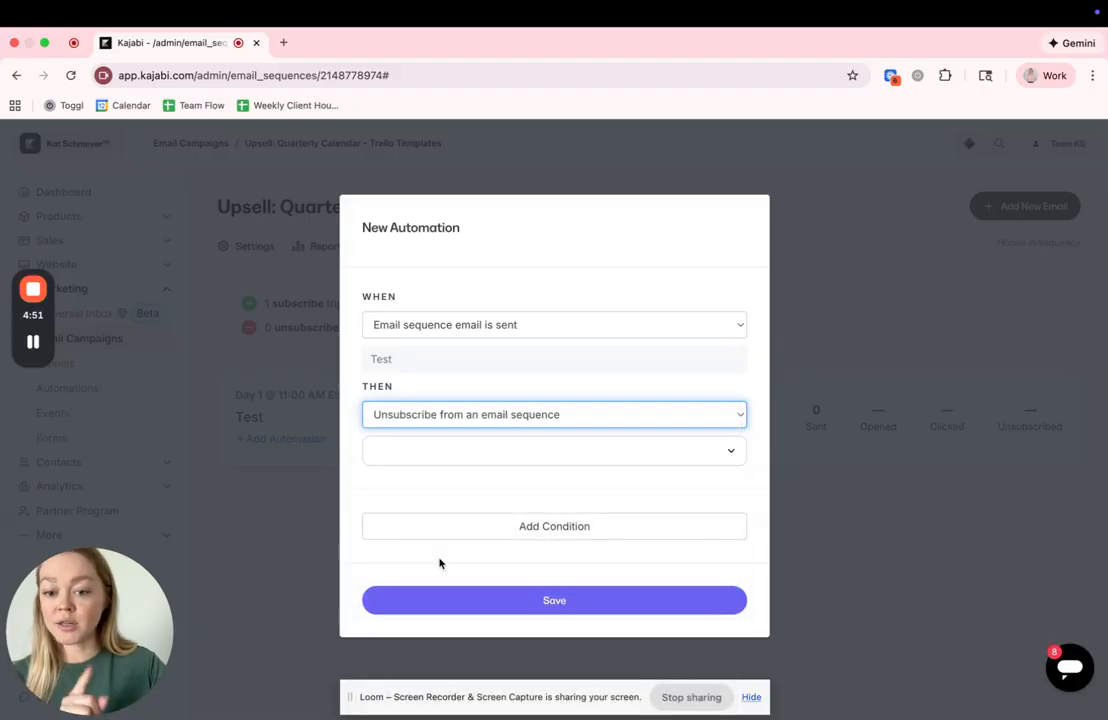
click(502, 453)
text(upsell)
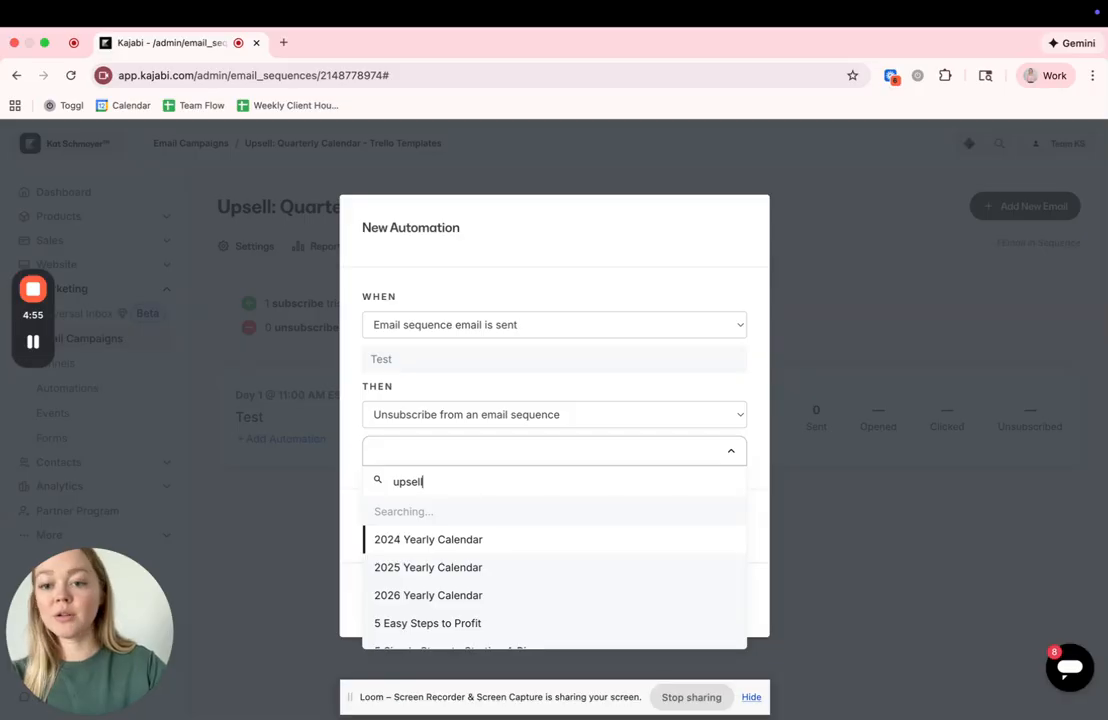
click(491, 540)
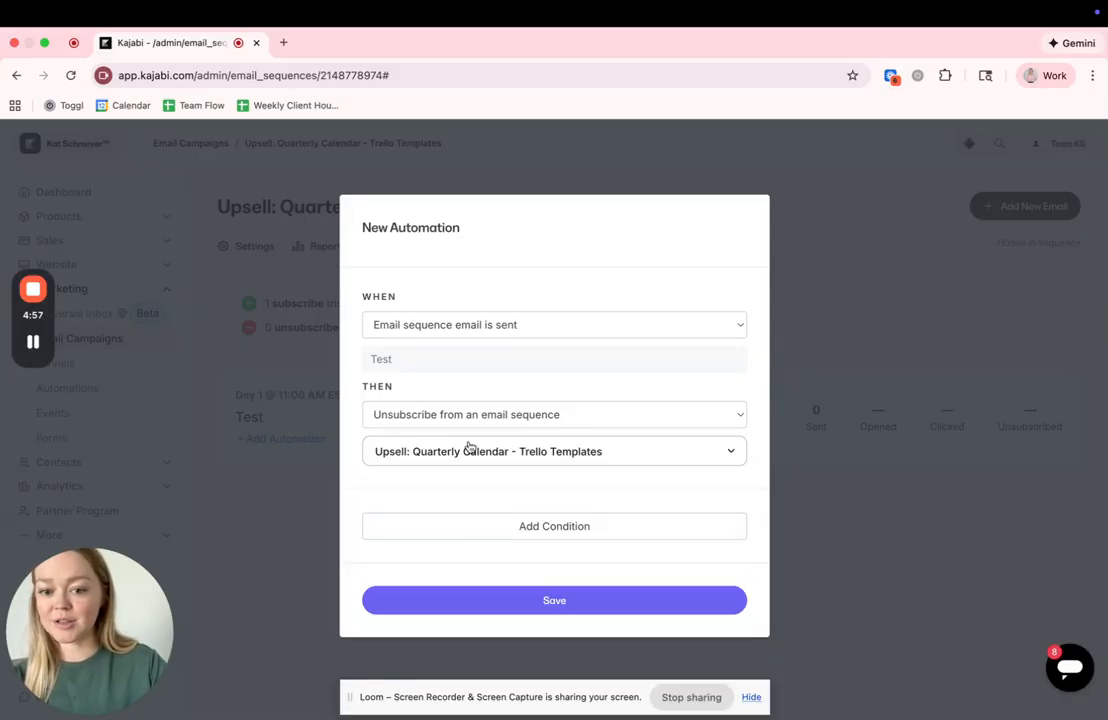
- Add a condition to the unsubscribe automation using the "Has any of these tag(s)" filter
click(544, 526)
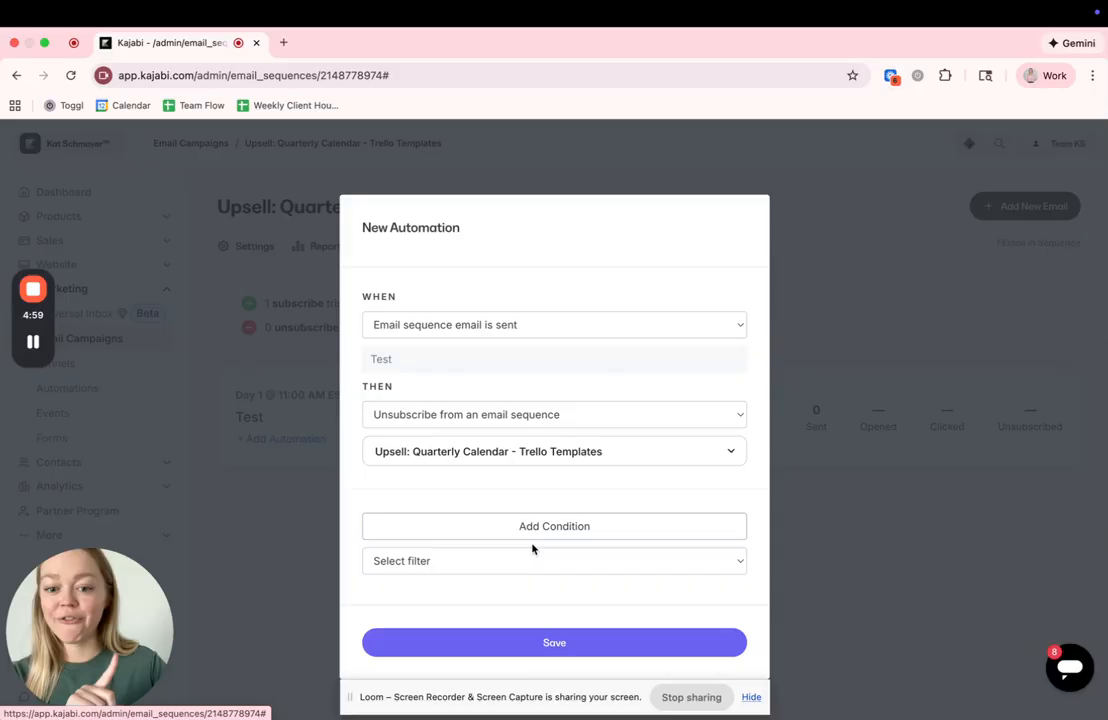
click(534, 552)
scroll(505, 650, down, 10)
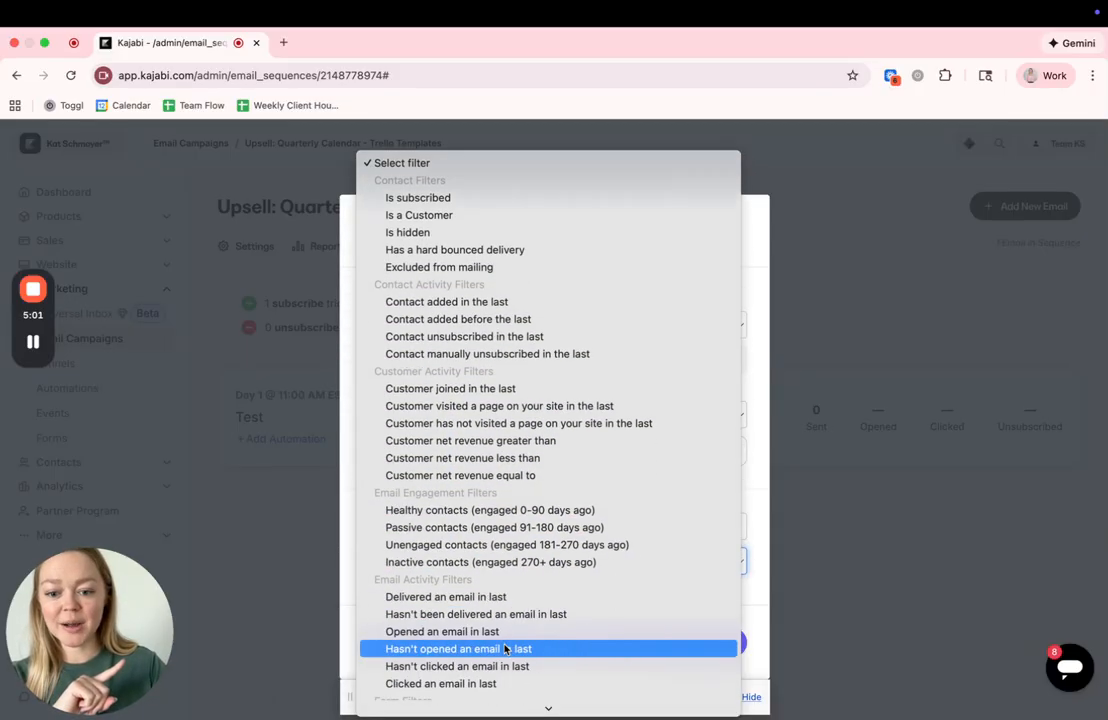
scroll(505, 650, down, 5)
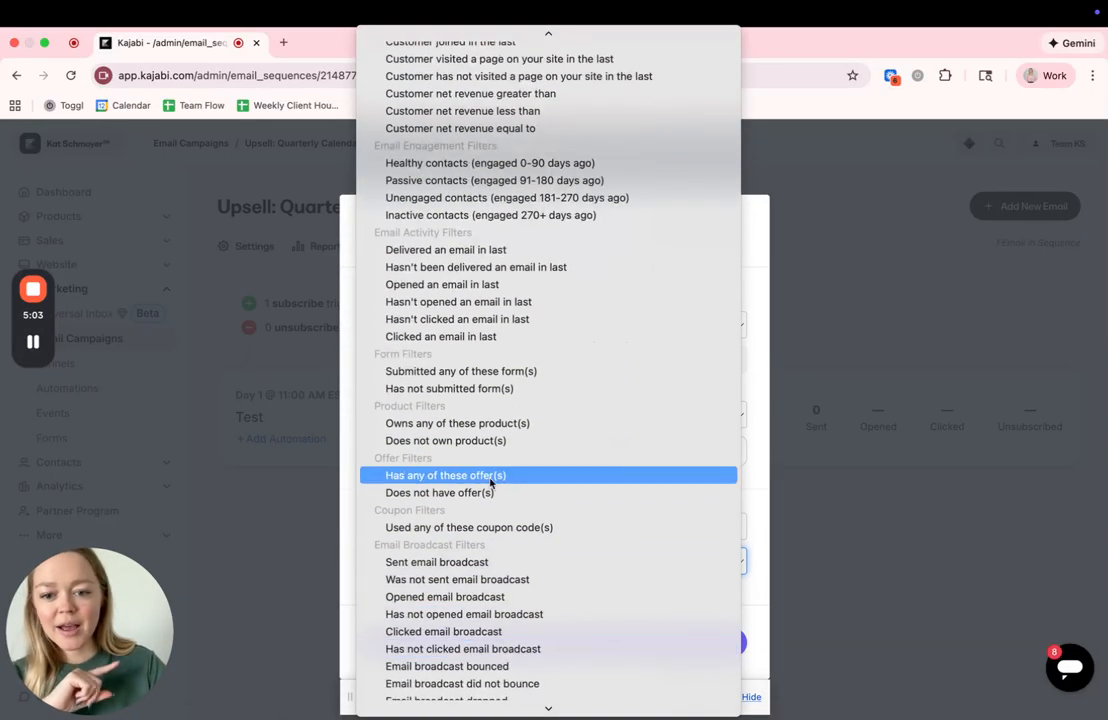
scroll(495, 480, down, 12)
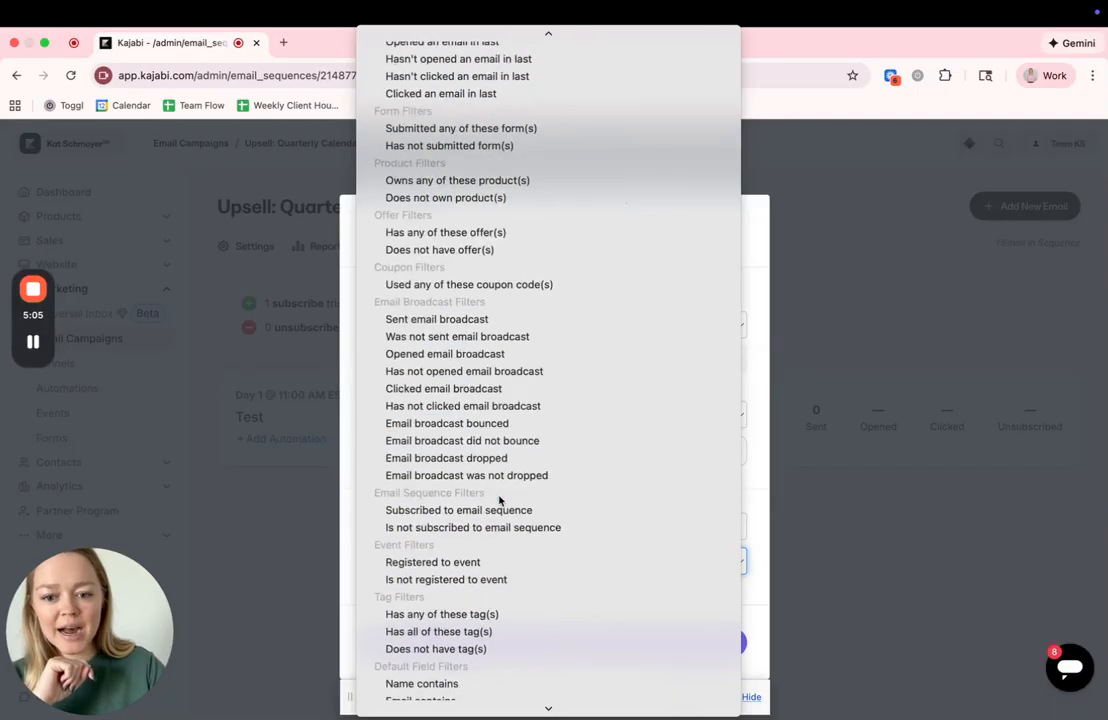
click(491, 512)
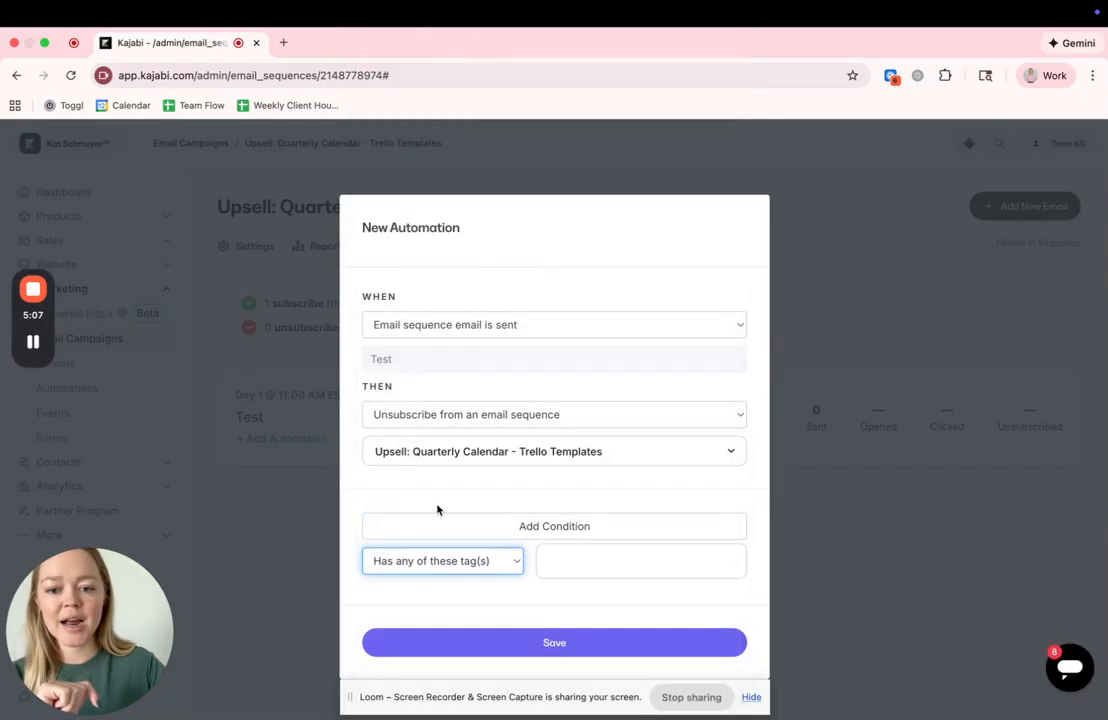
- Apply the tag "PURCHASE: Trello + Asana Template" to the condition and save the unsubscribe automation
click(600, 561)
text(trello)
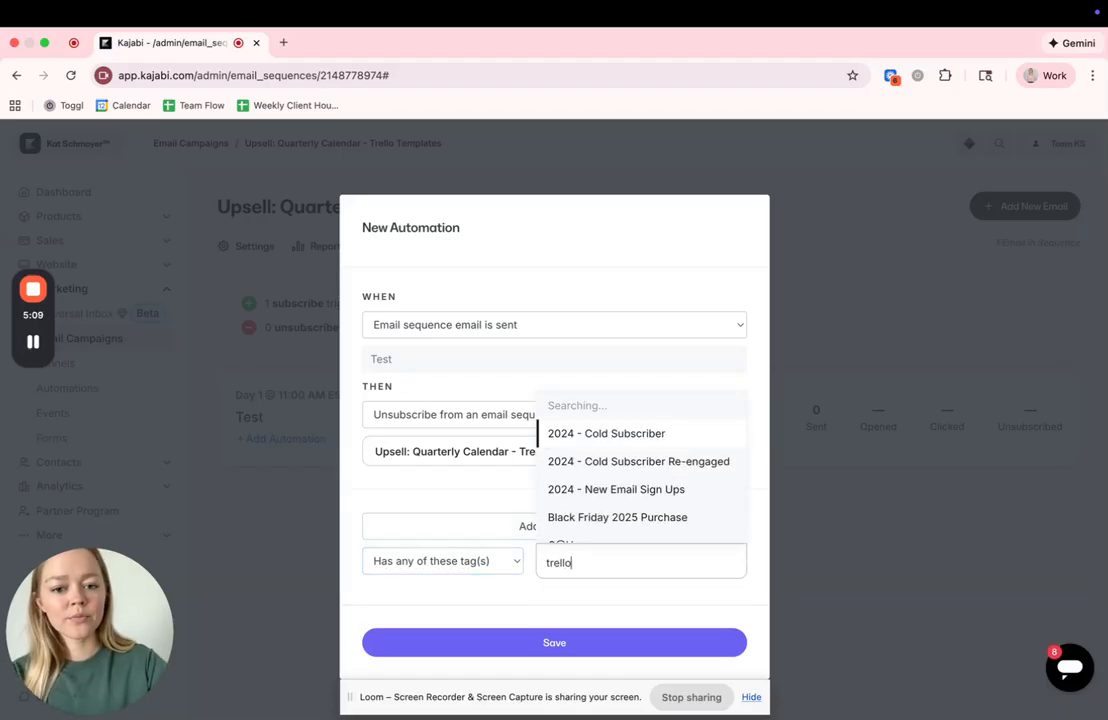
scroll(623, 418, down, 3)
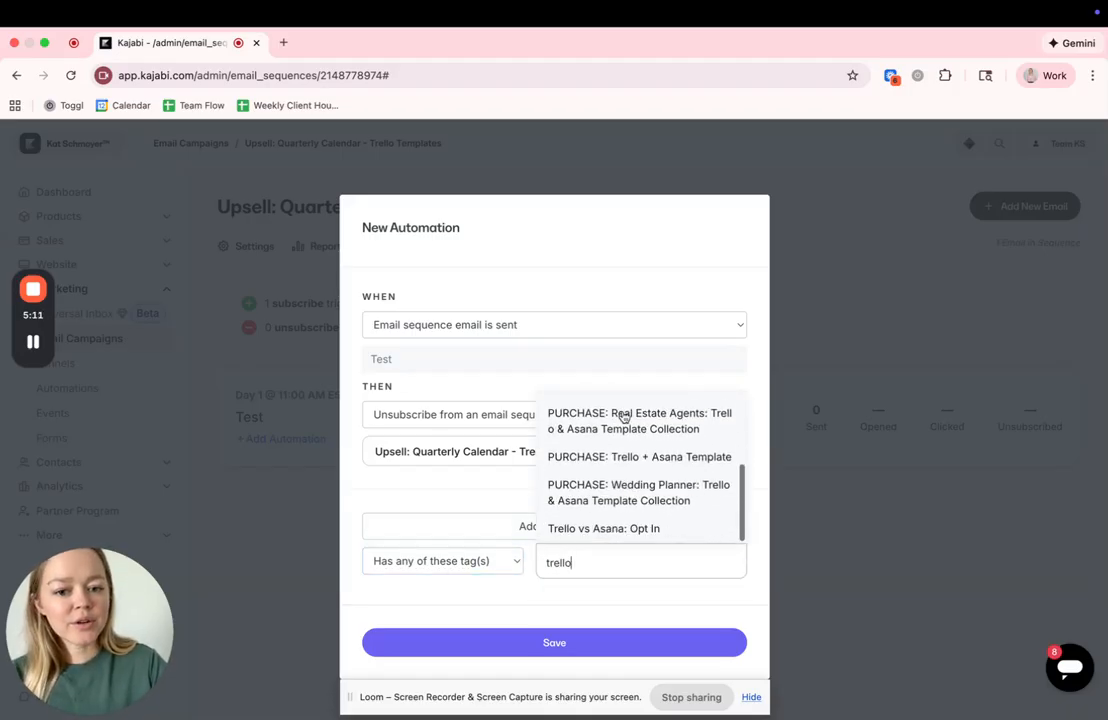
click(645, 457)
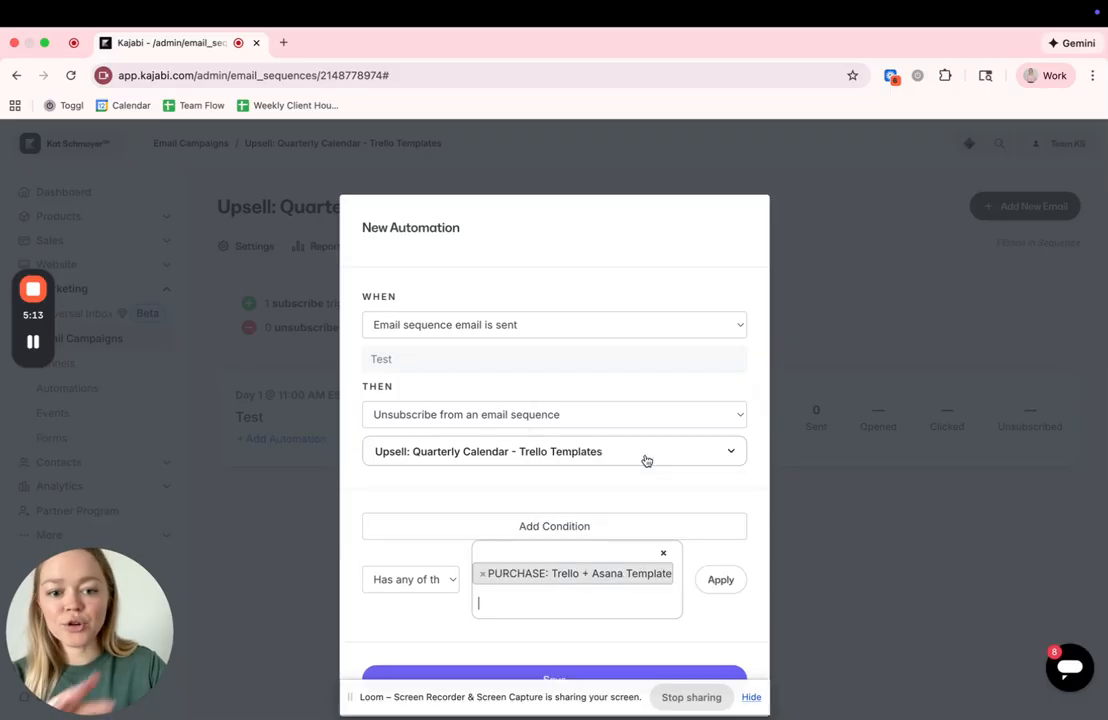
click(722, 581)
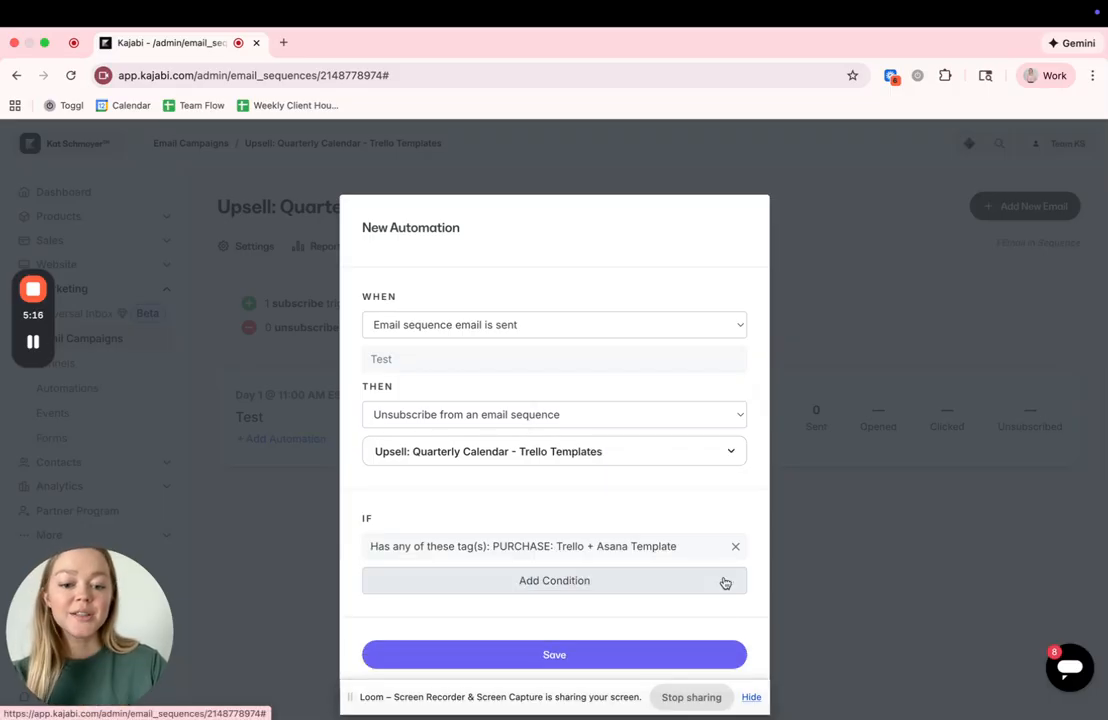
click(601, 658)
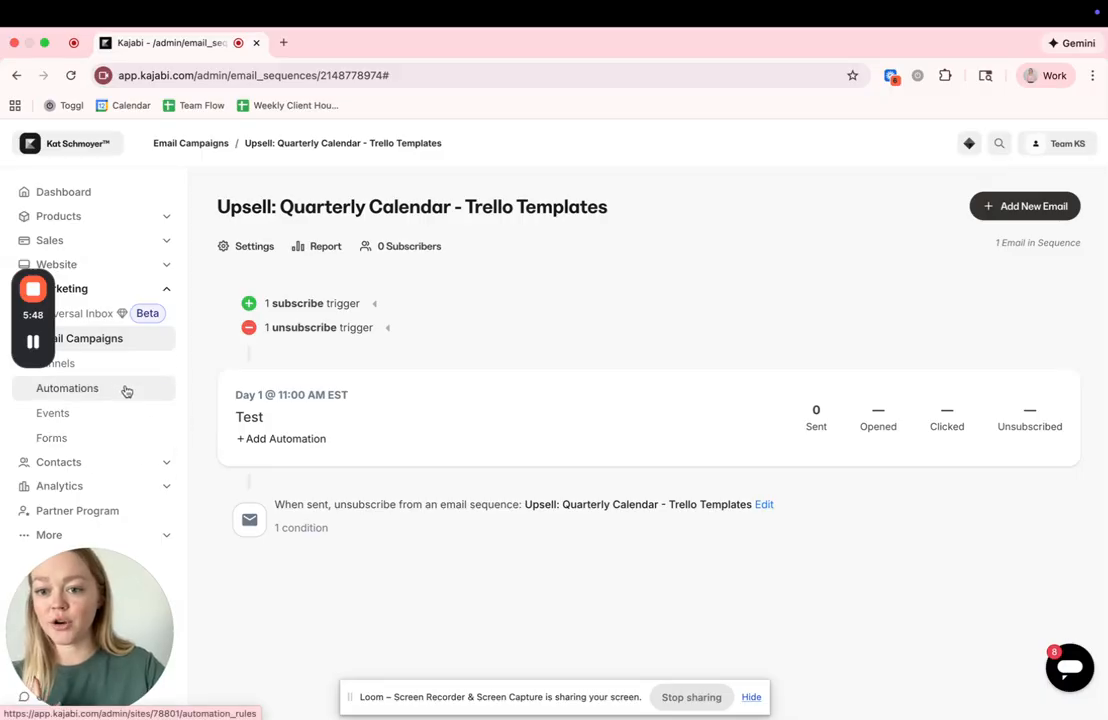
- Start a new automation from the site-wide Automations page, triggered when "Person has been inactive for 7 days"
click(70, 388)
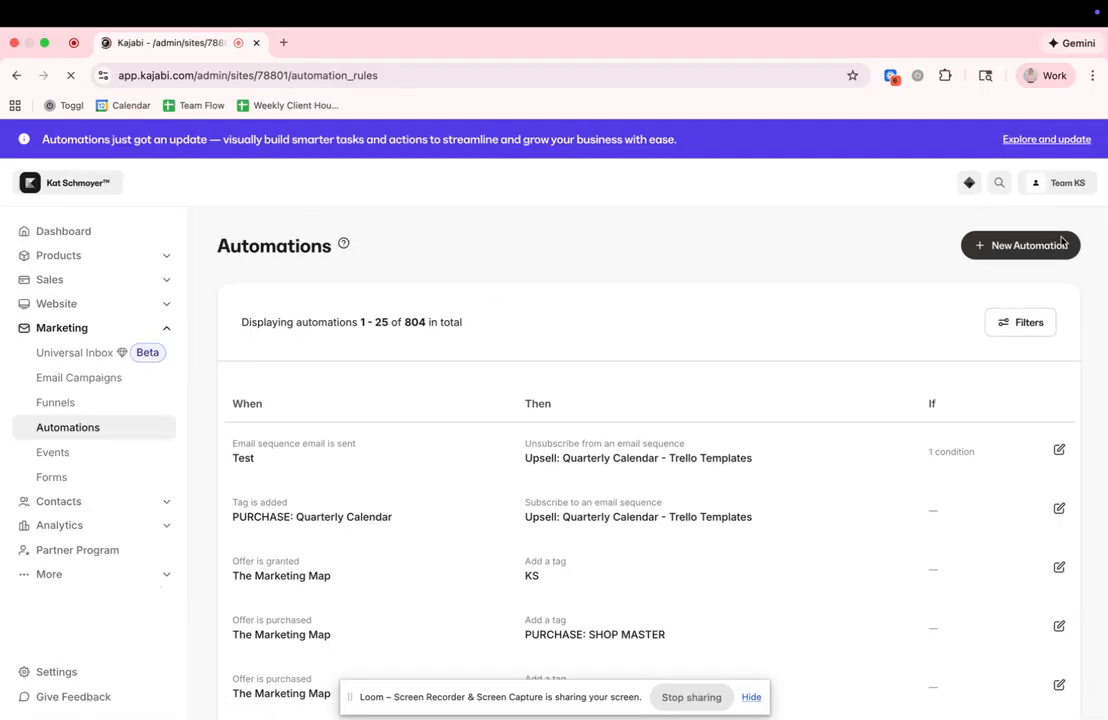
click(1048, 247)
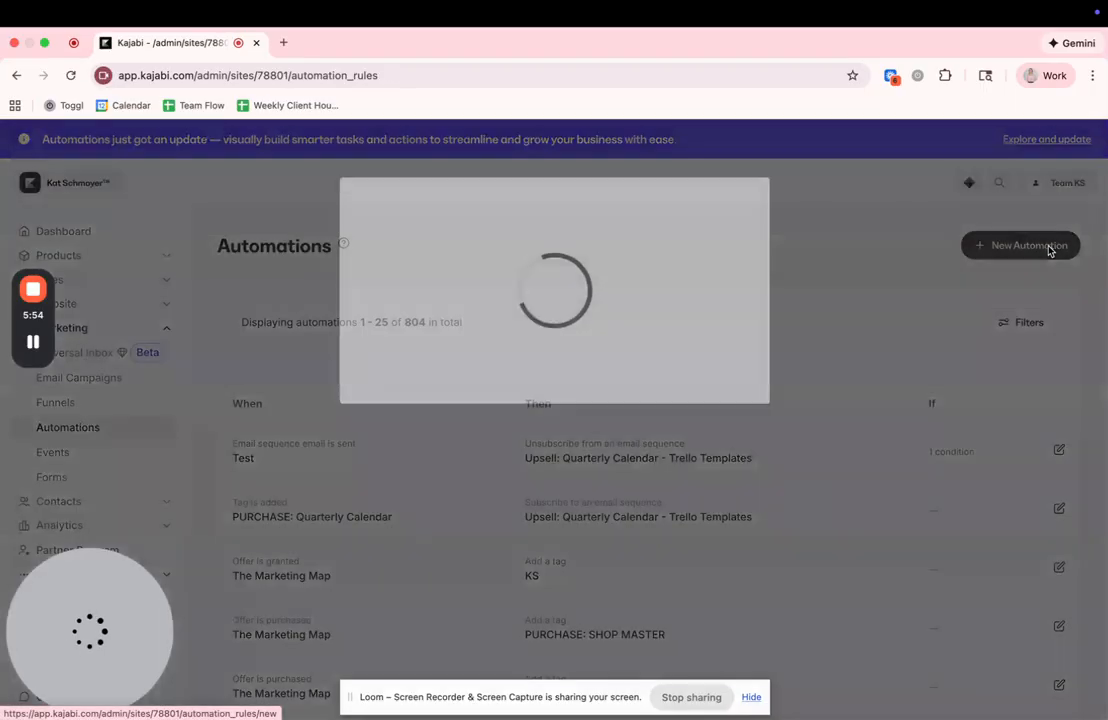
click(480, 323)
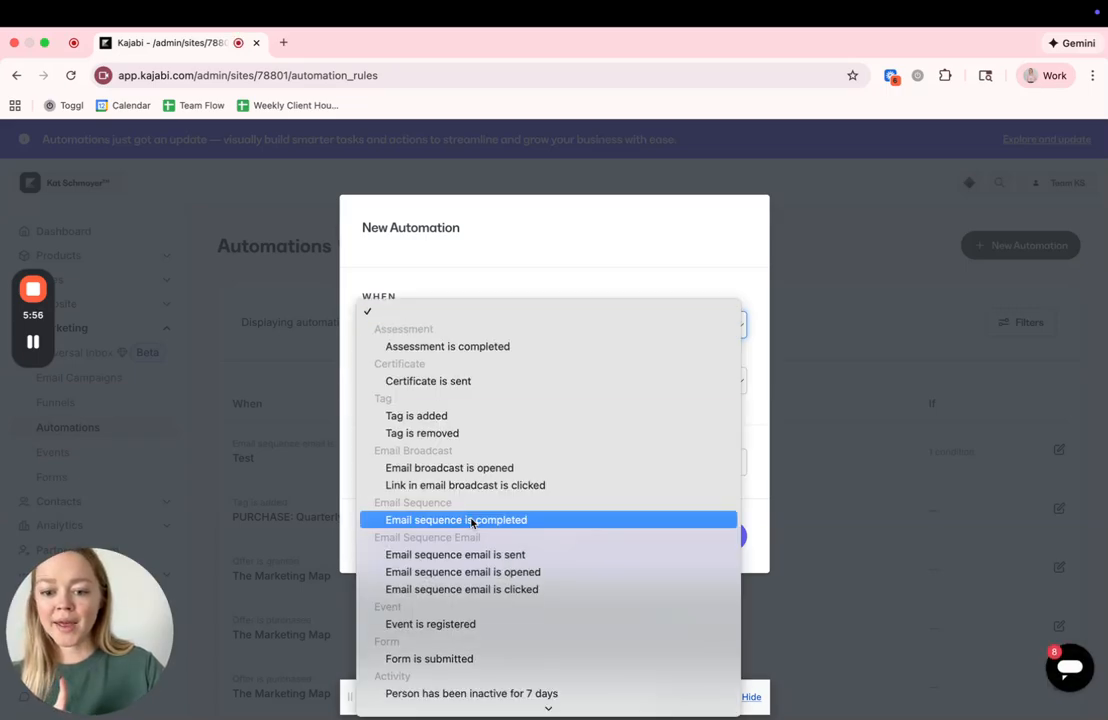
scroll(466, 522, down, 5)
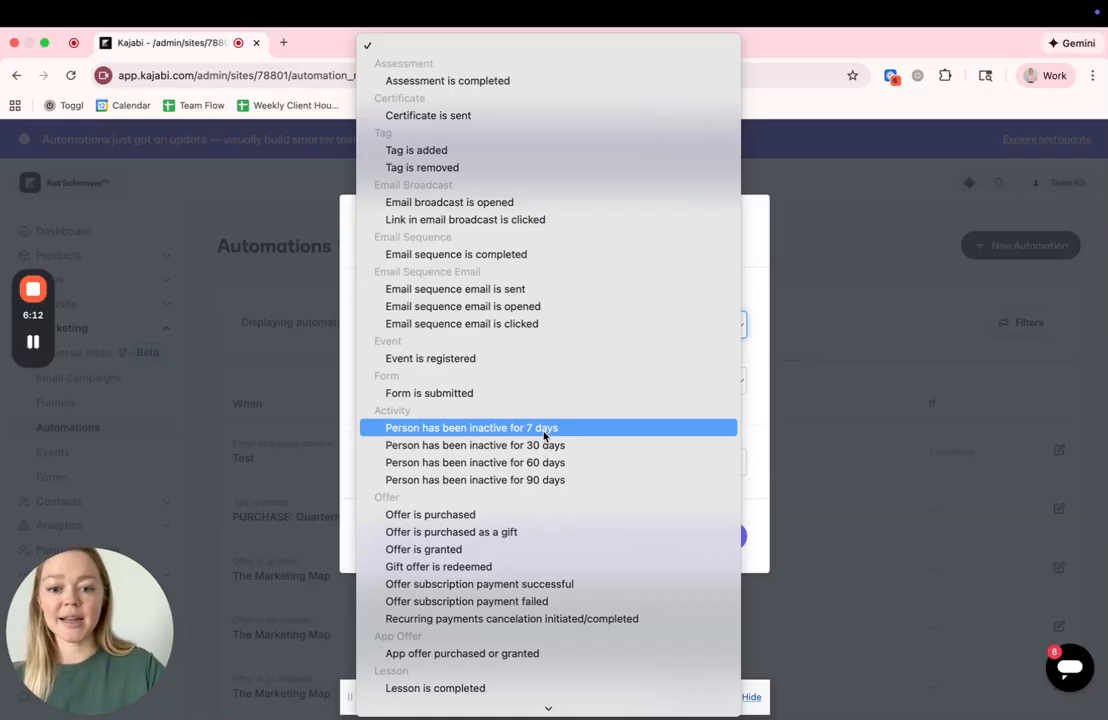
click(482, 429)
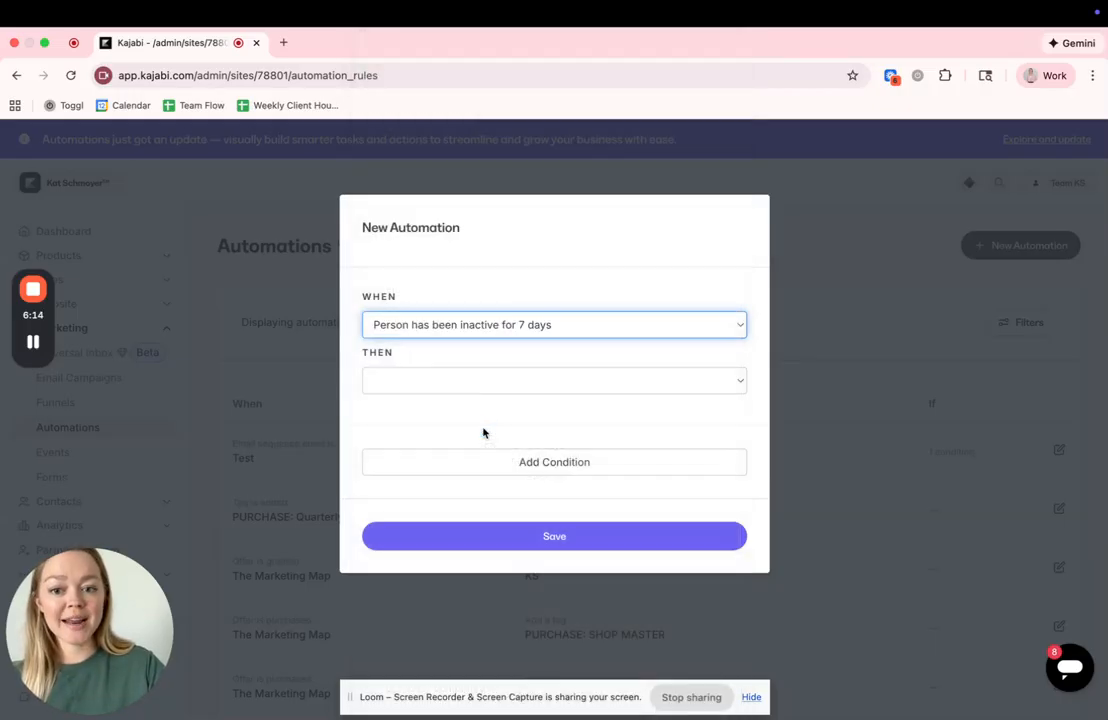
- Set the new automation's action to "Subscribe to an email sequence" and bring up its trigger choices again
click(478, 381)
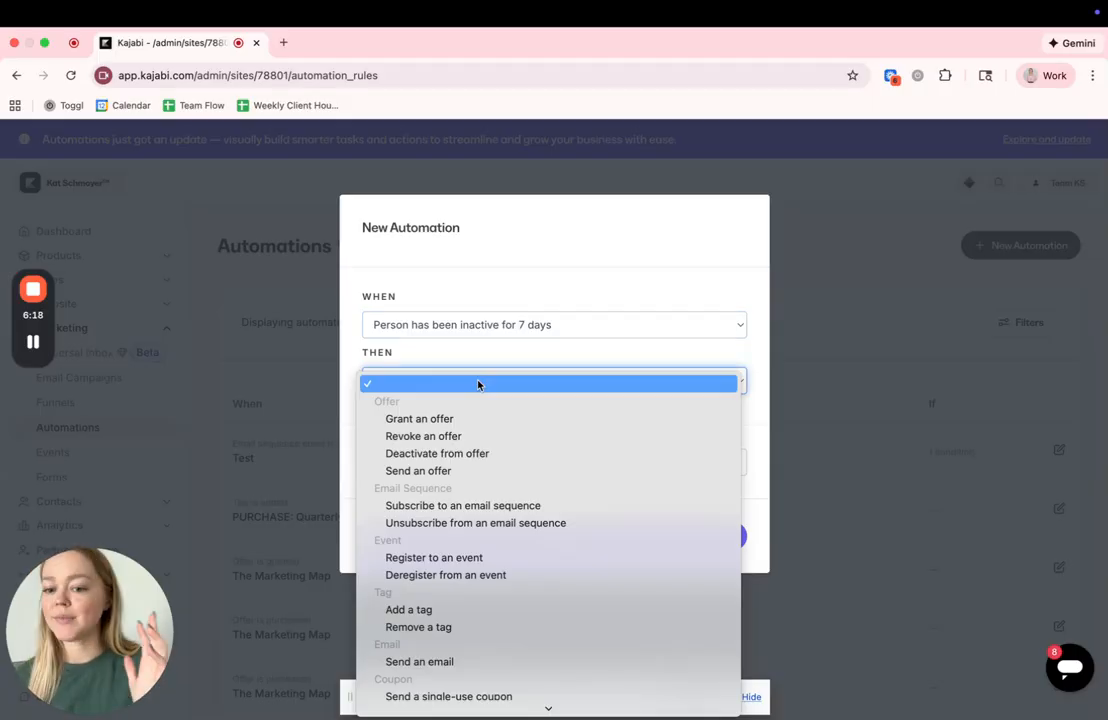
click(486, 506)
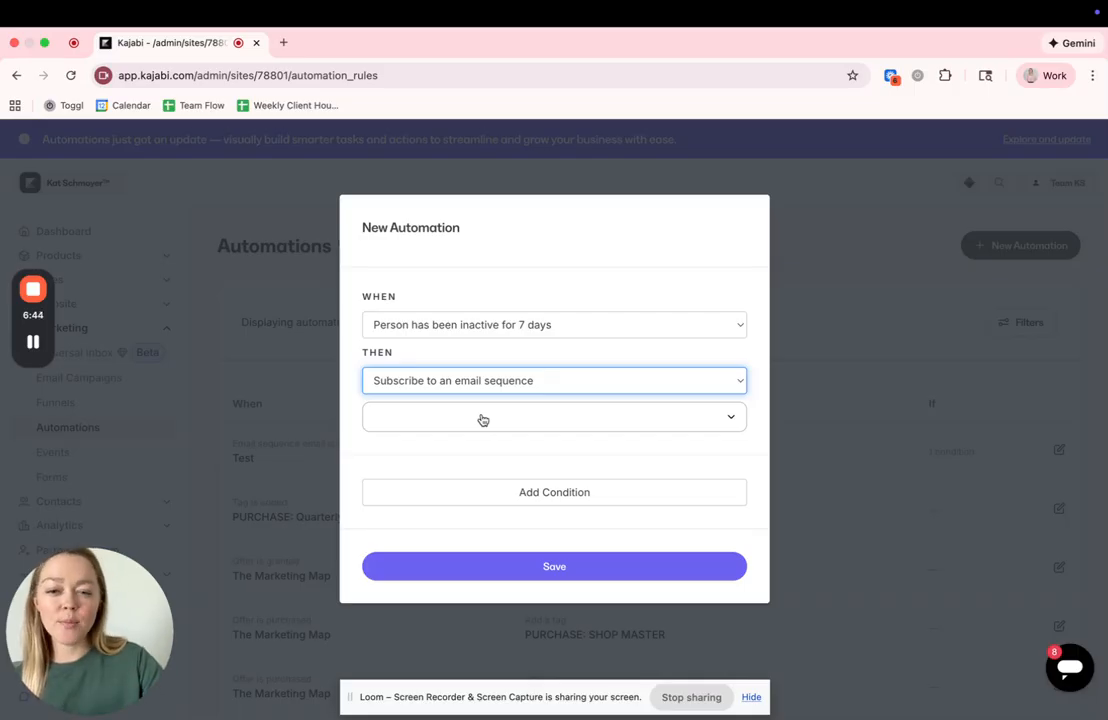
click(487, 328)
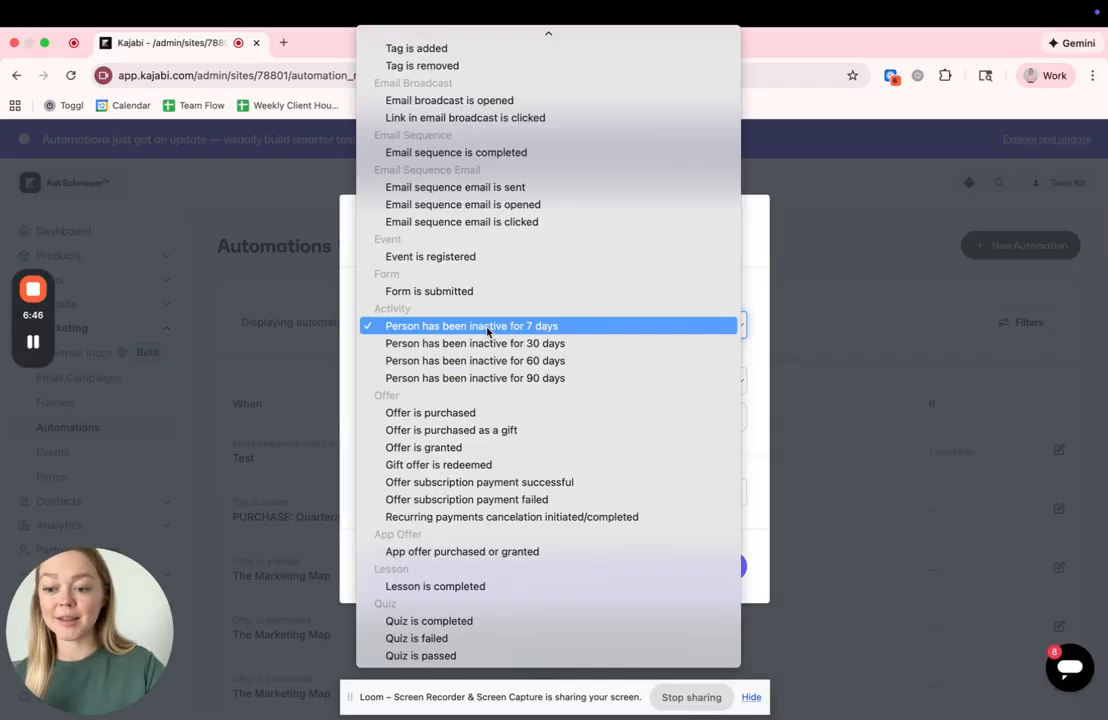